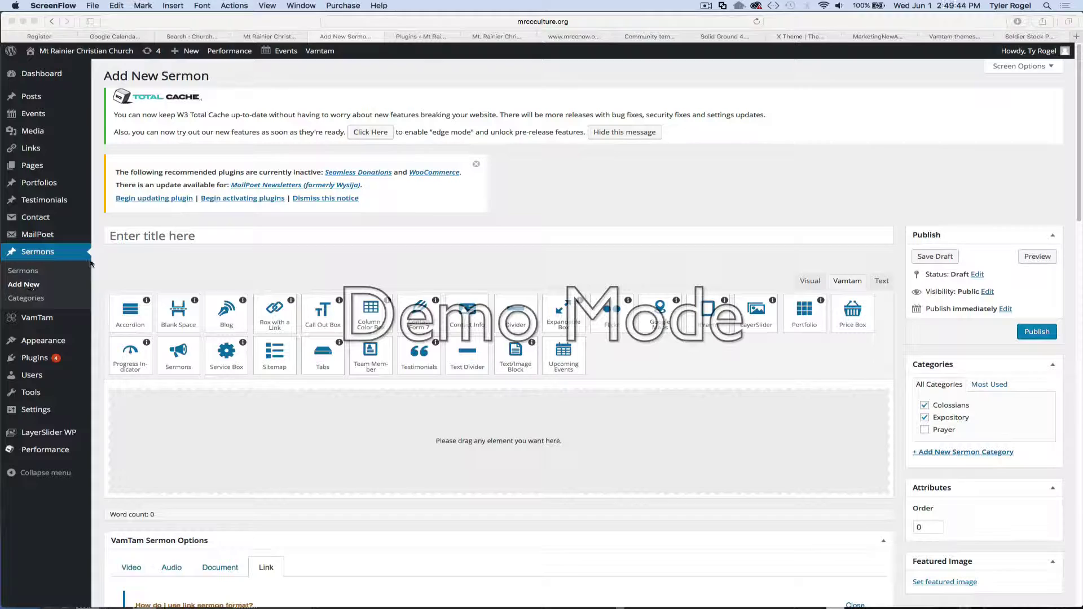
Look over the reflection questions, church homepage and Videos page, then return to the sermon draft.
left_click(215, 241)
left_click(197, 236)
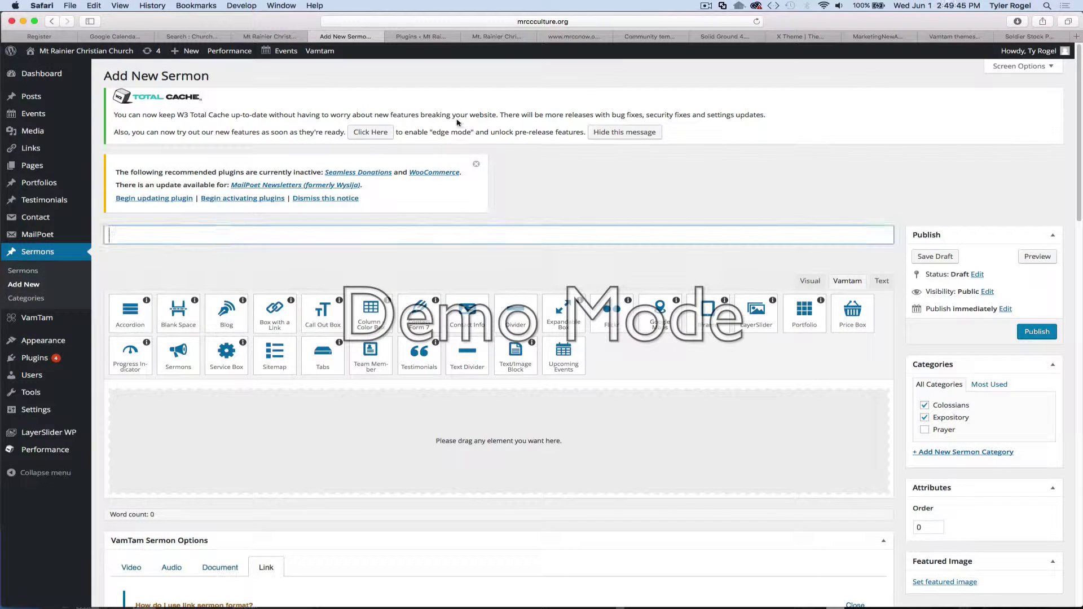
left_click(578, 37)
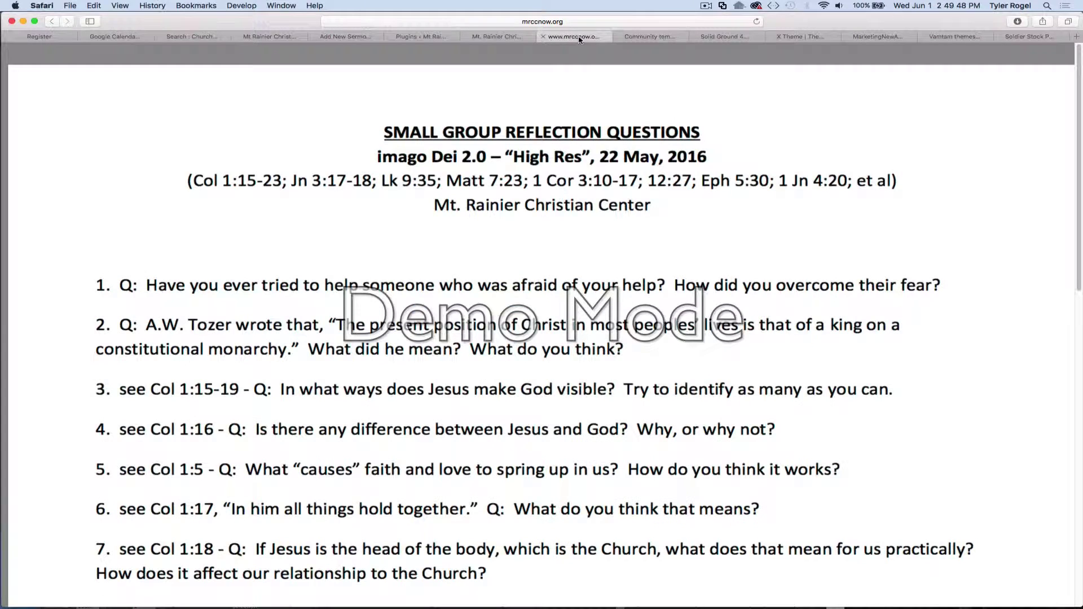
left_click(499, 39)
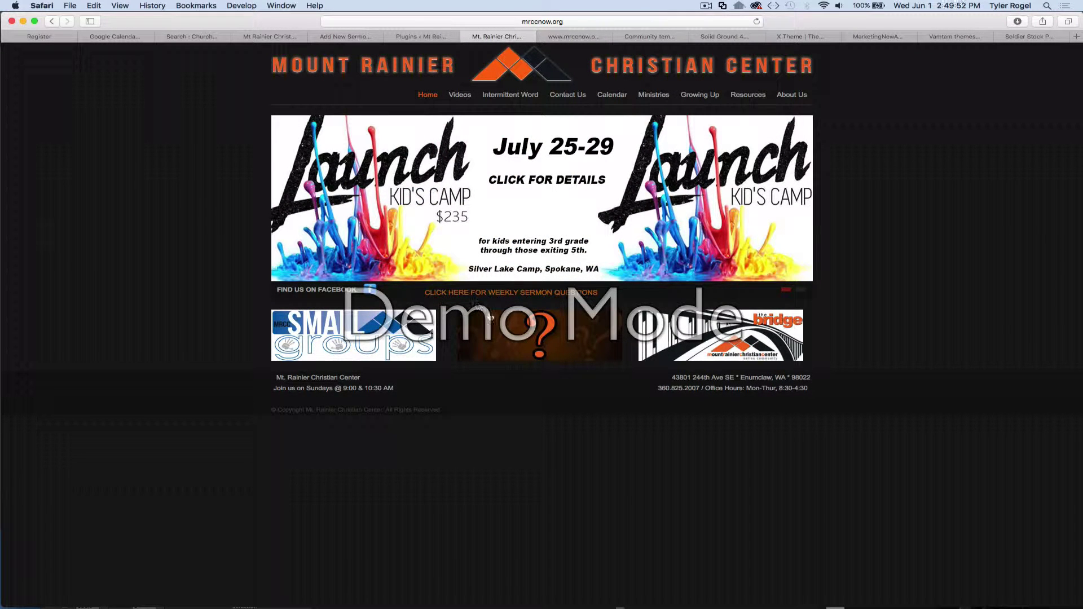
left_click(459, 96)
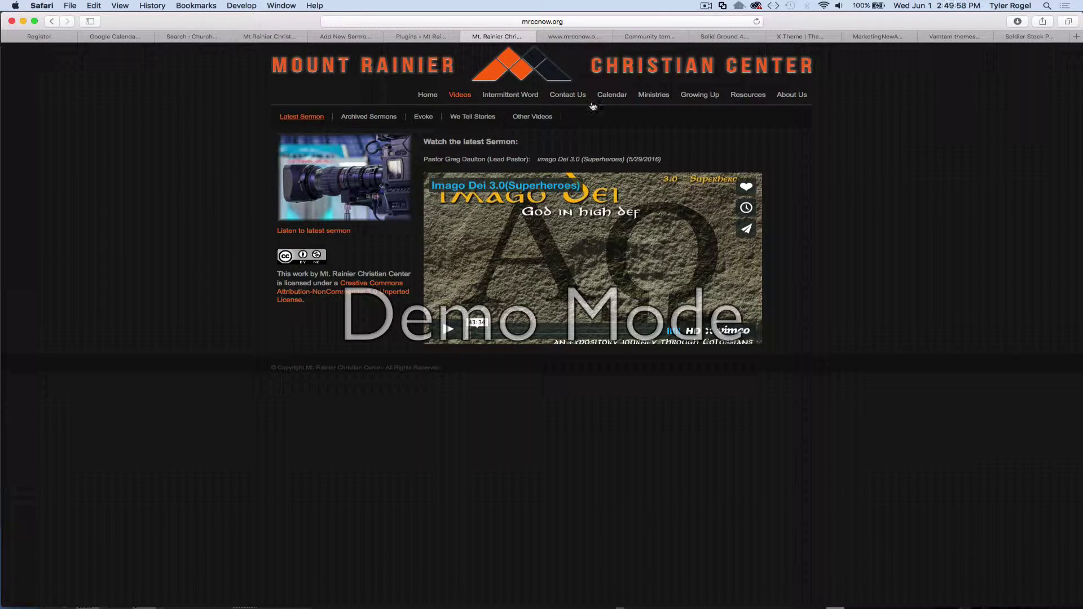
left_click(345, 36)
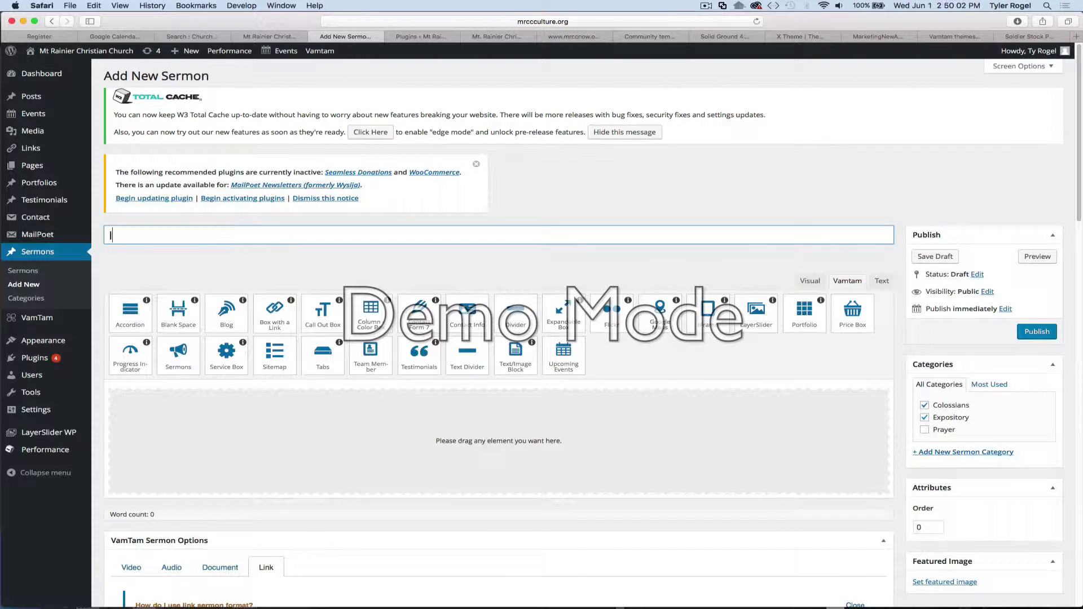
Title the sermon 'Imago Dei 3.o - Superheroes', correcting the misspelled ending.
type("Imago Dei 3.o - Superhe")
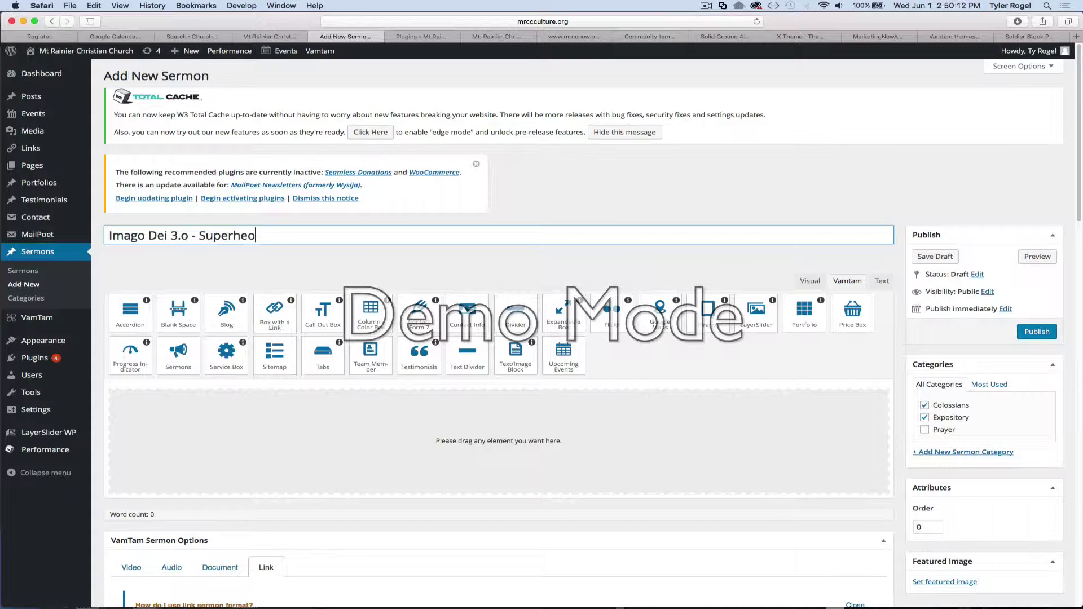
type("o")
key("BackSpace")
key("BackSpace")
key("BackSpace")
type("heroes")
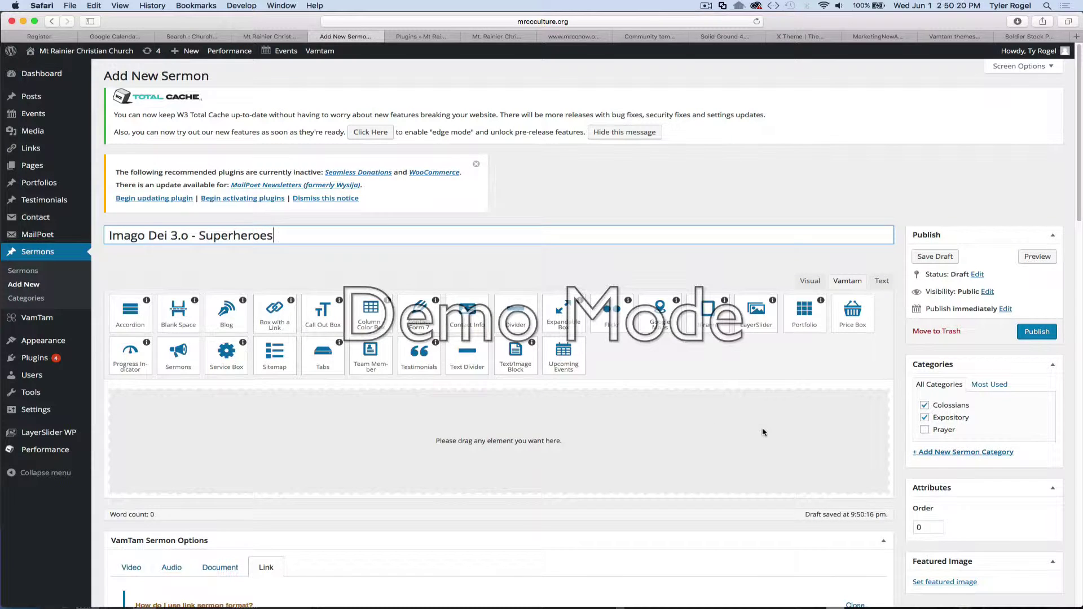
scroll(762, 432, "down", 8)
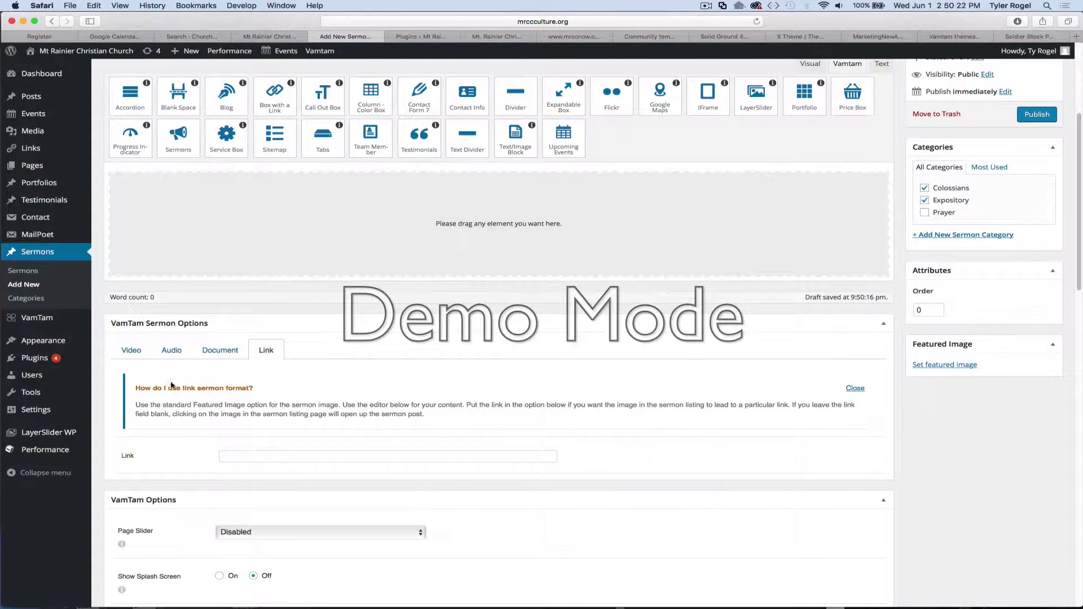
Paste the Vimeo video address into the Video link, then move through the Audio and Document link tabs.
left_click(132, 349)
left_click(356, 447)
type("https://vimeo.com/168811002")
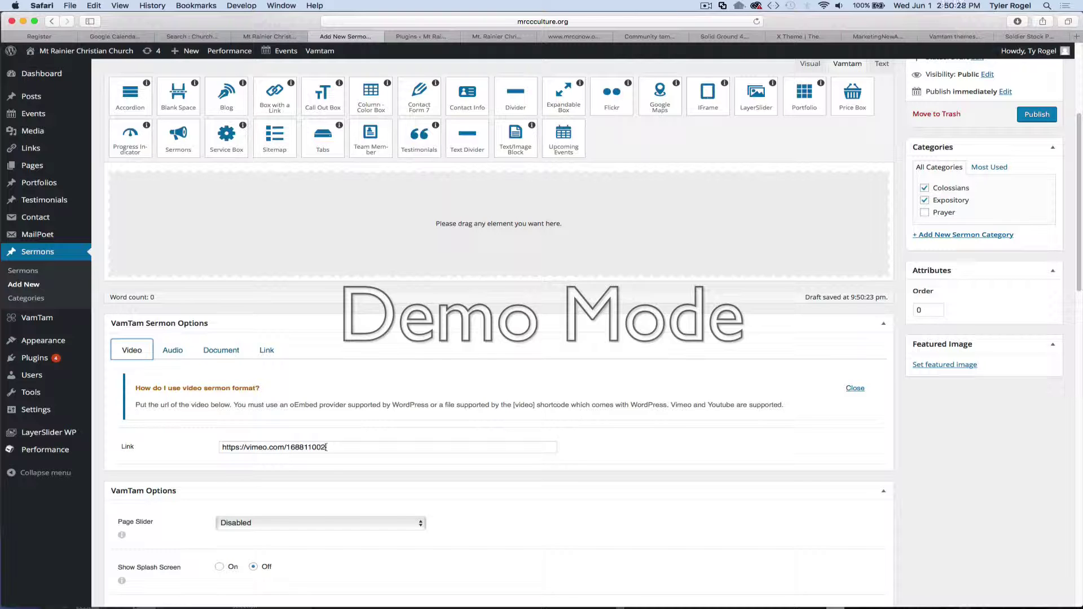
left_click(174, 352)
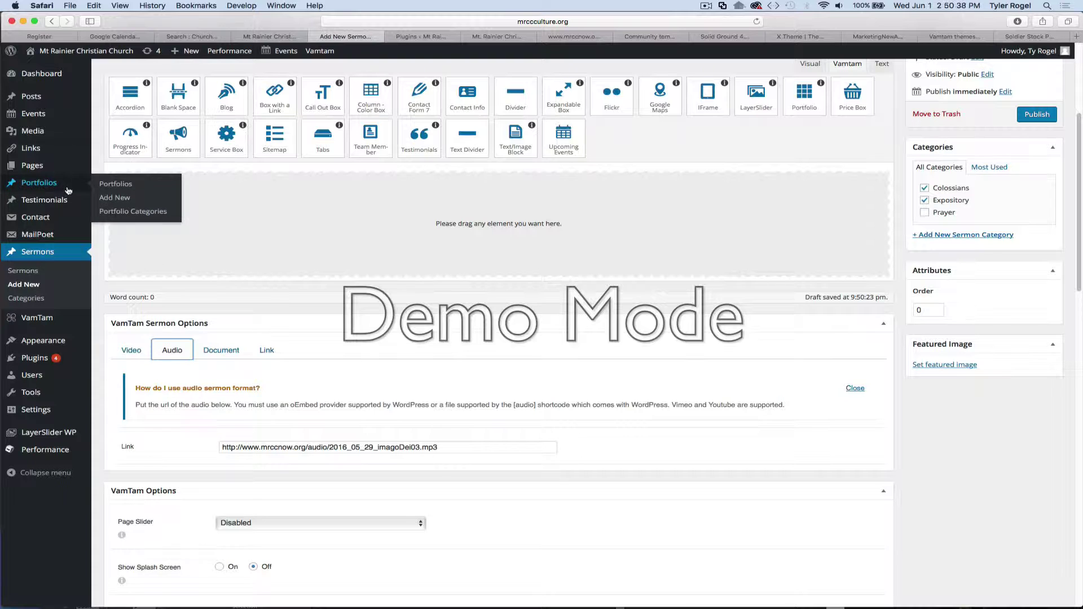
mouse_move(34, 134)
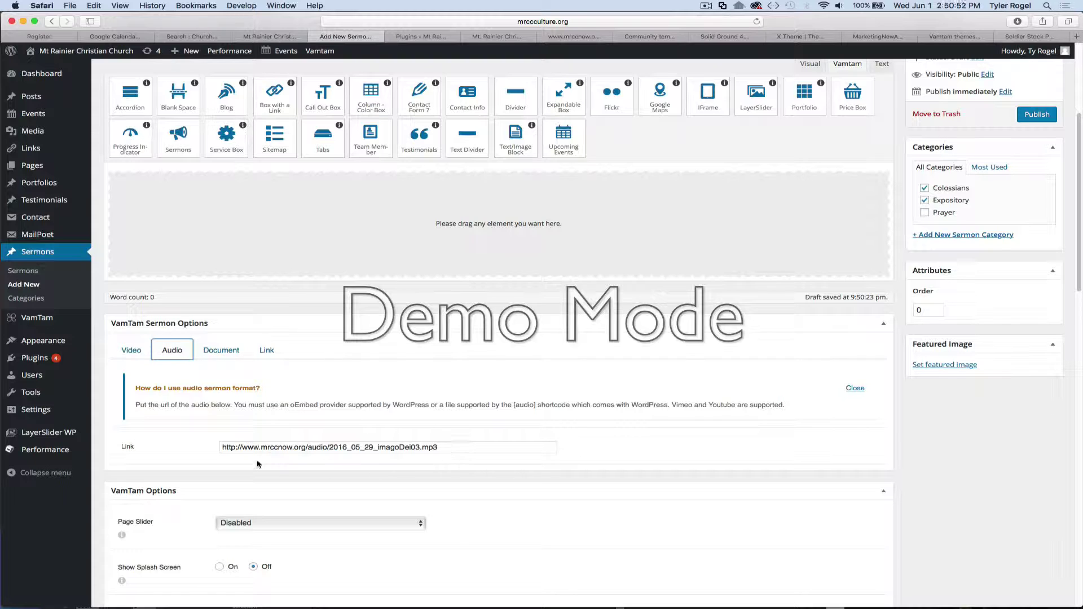
left_click(216, 355)
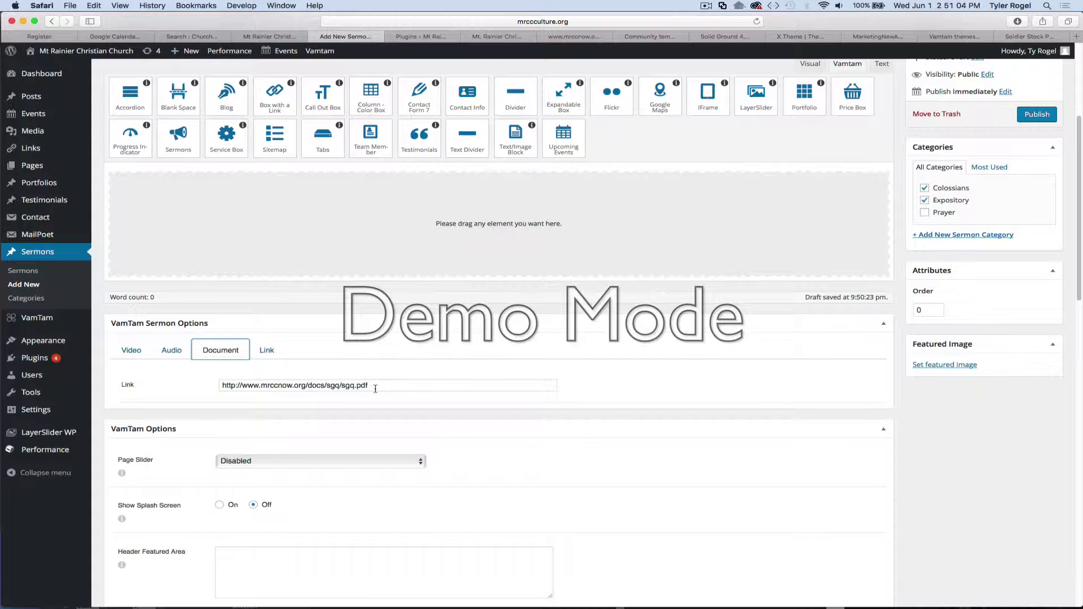
scroll(576, 487, "down", 2)
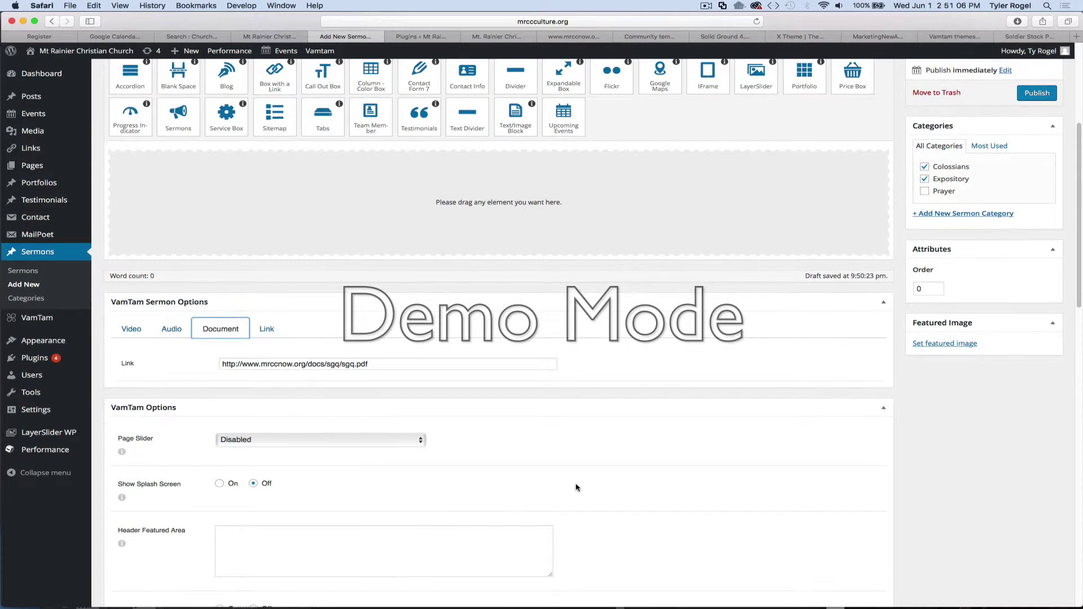
scroll(576, 486, "down", 5)
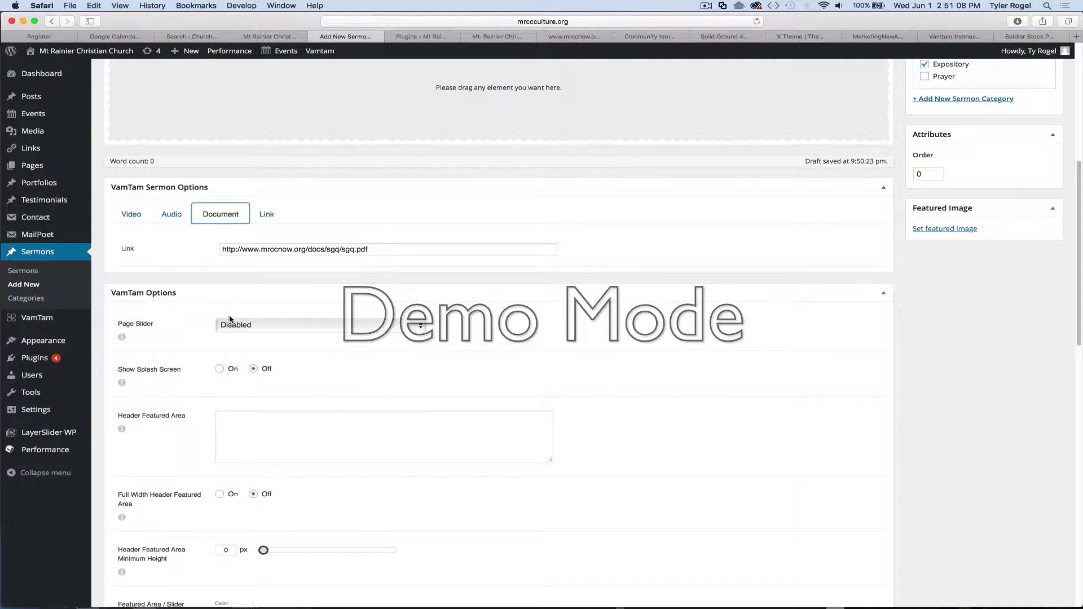
scroll(270, 380, "down", 3)
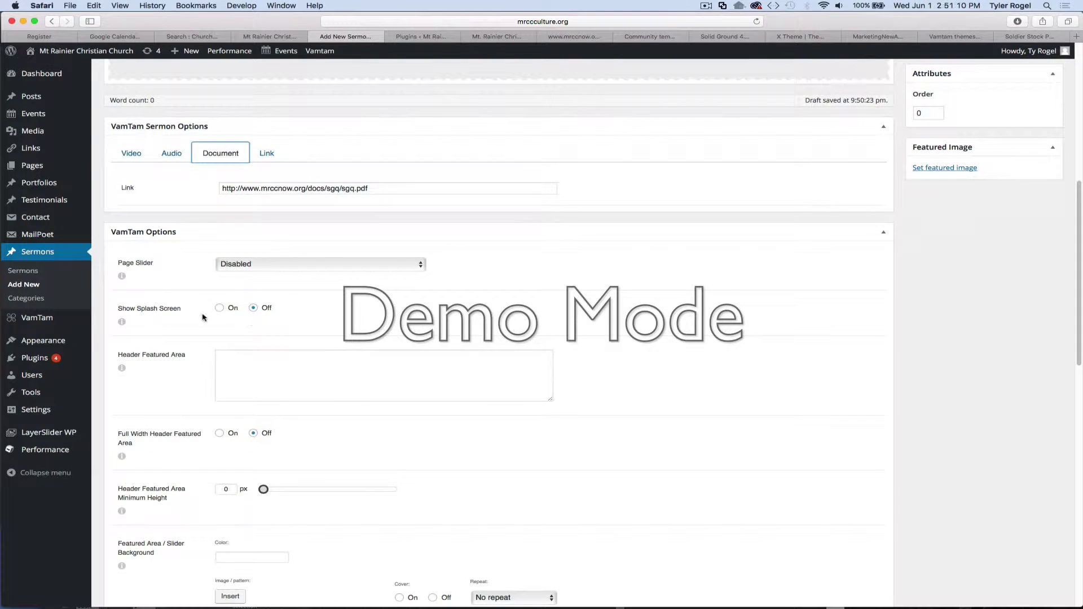
scroll(259, 378, "down", 3)
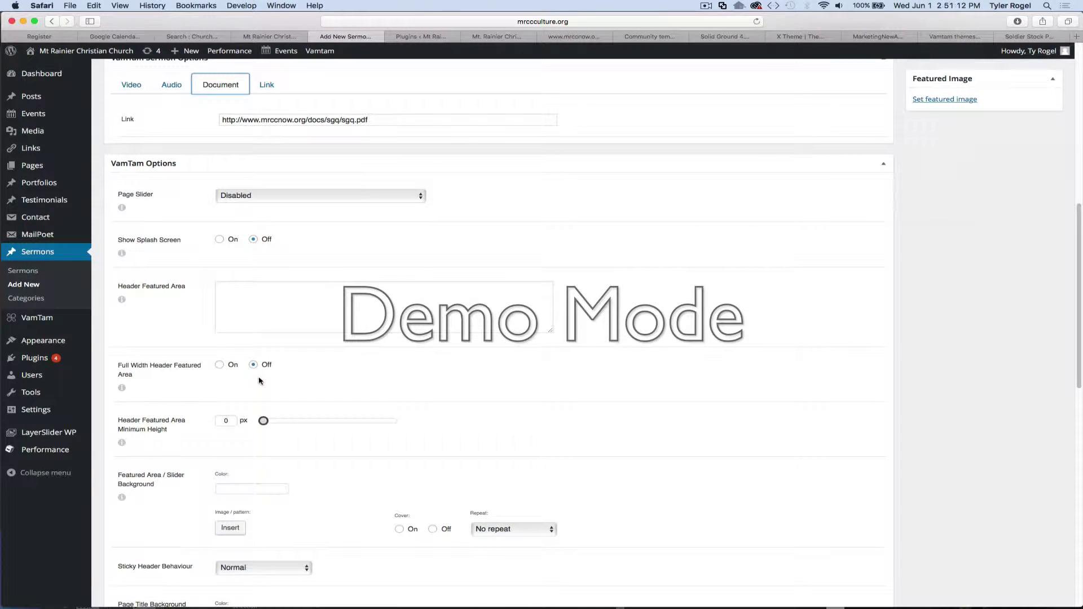
scroll(259, 381, "down", 5)
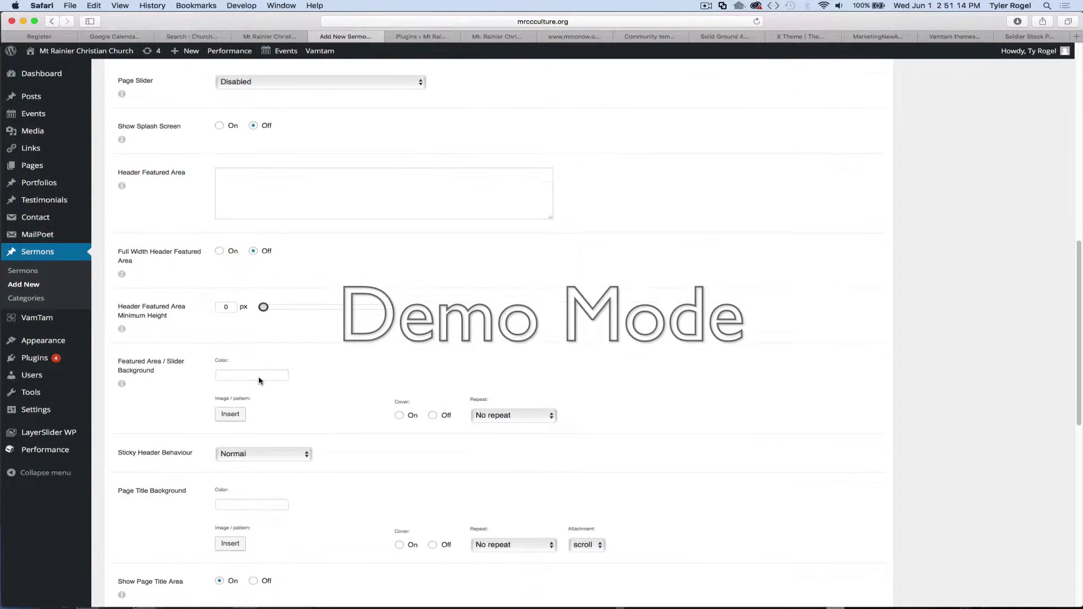
scroll(259, 379, "down", 4)
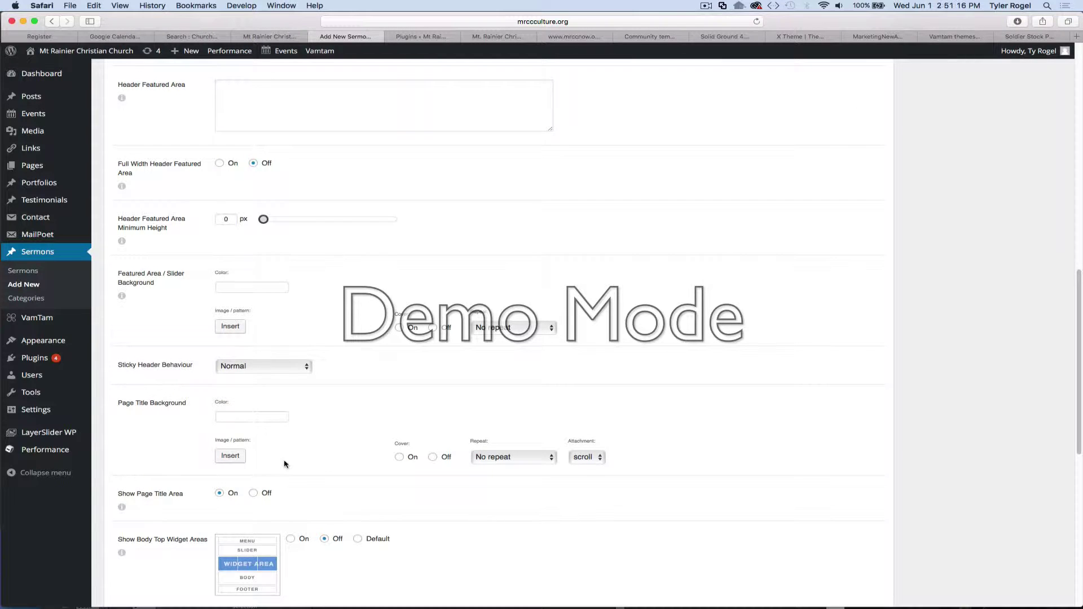
scroll(286, 464, "down", 5)
scroll(286, 465, "down", 1)
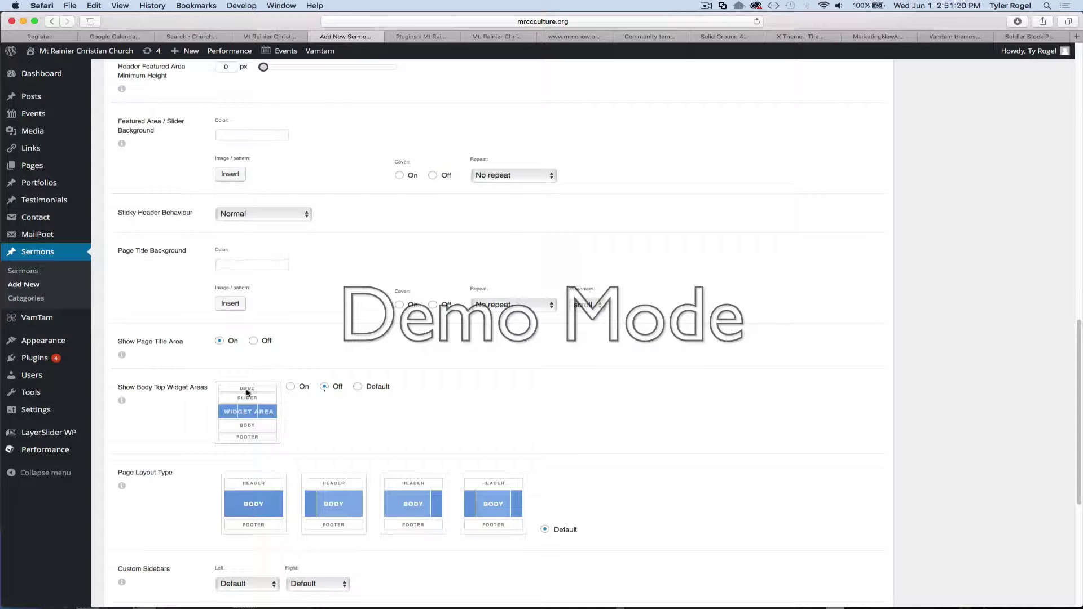
scroll(290, 412, "down", 5)
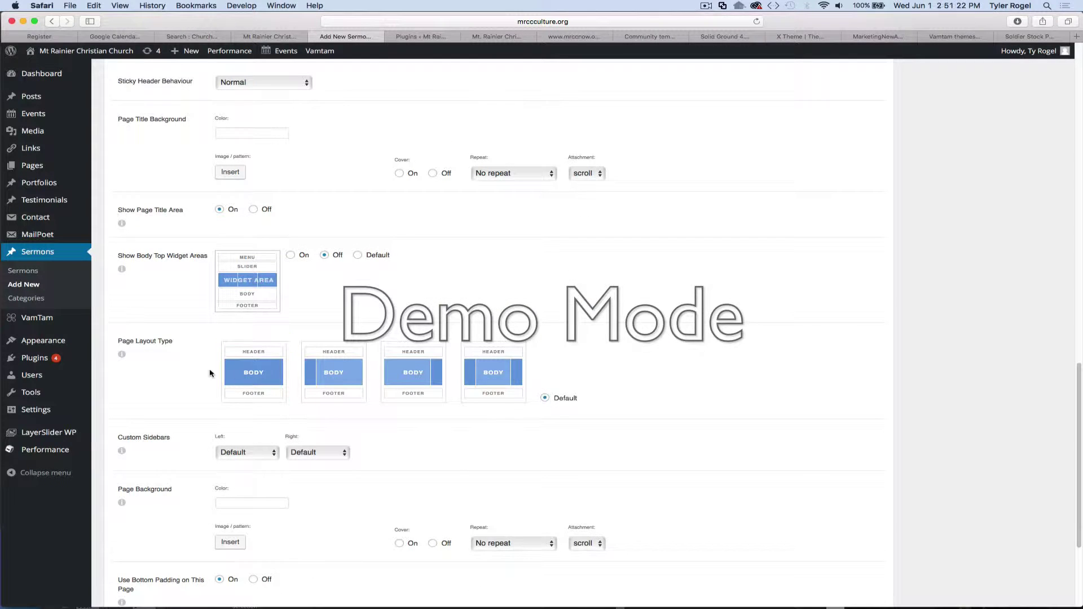
left_click(251, 366)
scroll(441, 433, "down", 3)
scroll(441, 433, "down", 4)
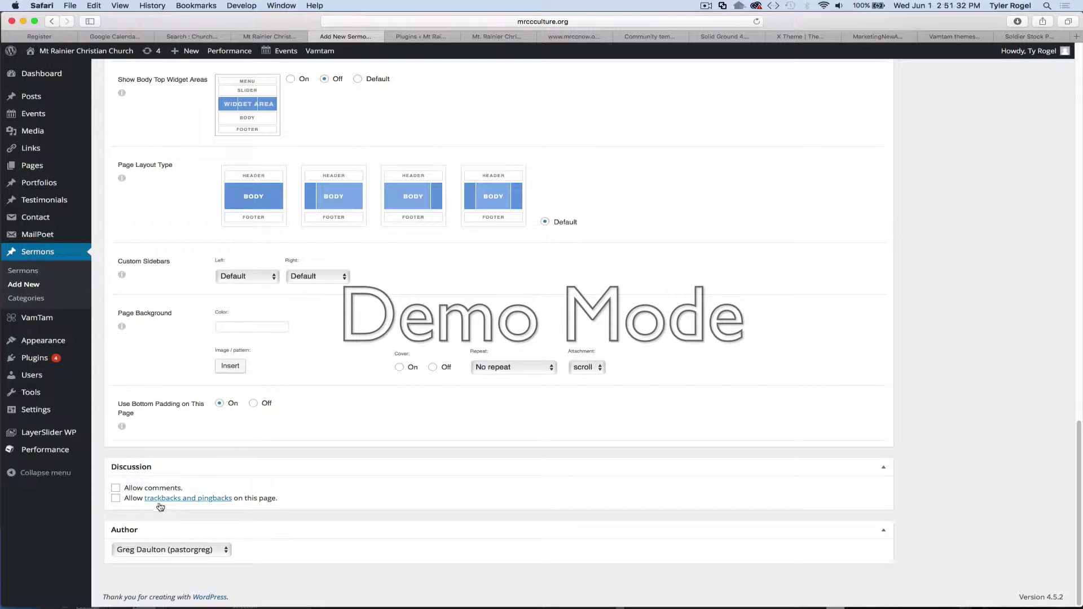
left_click(187, 550)
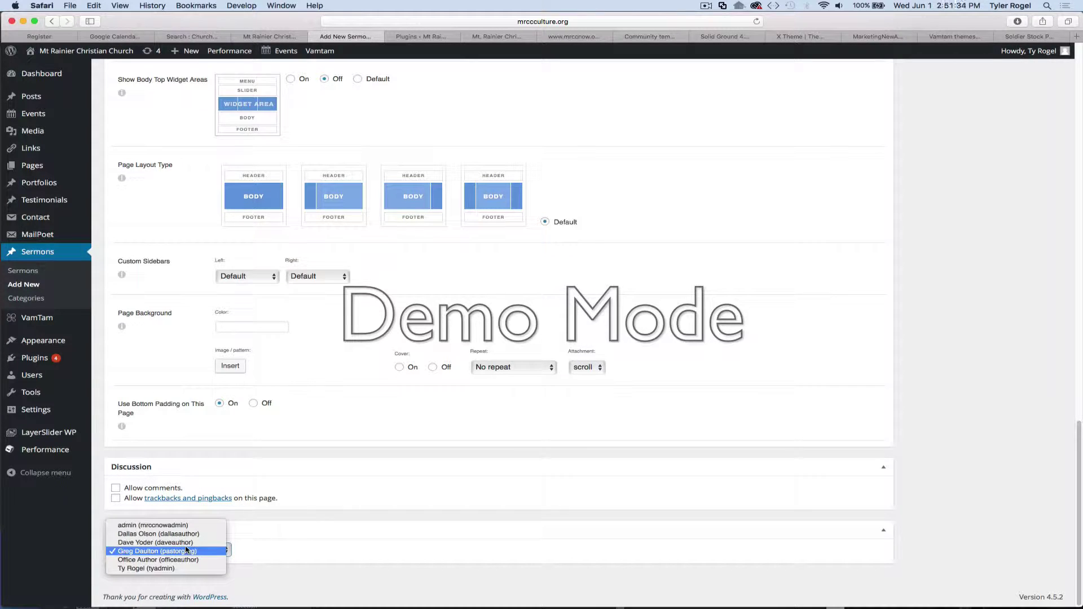
left_click(145, 552)
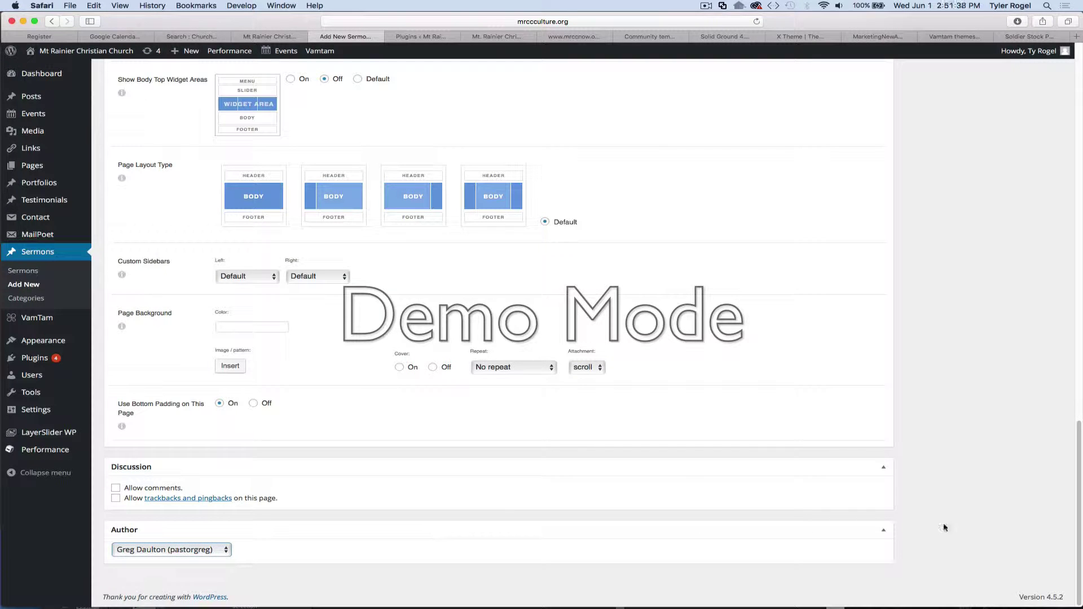
left_click_drag(1077, 493, 1081, 87)
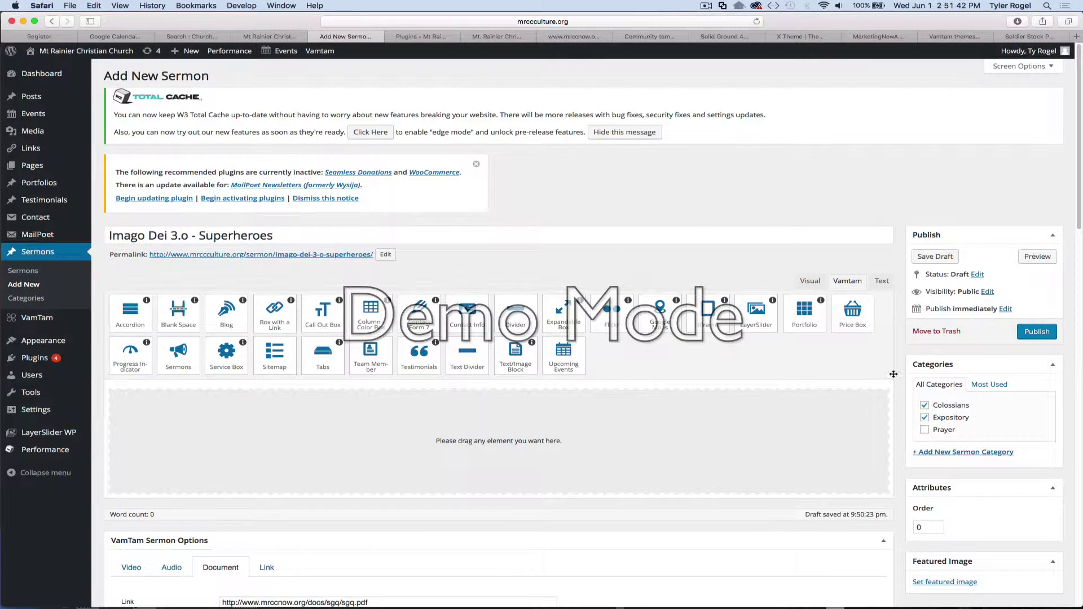
Switch to the church website's Videos page to check the latest sermon.
left_click(926, 417)
left_click(497, 37)
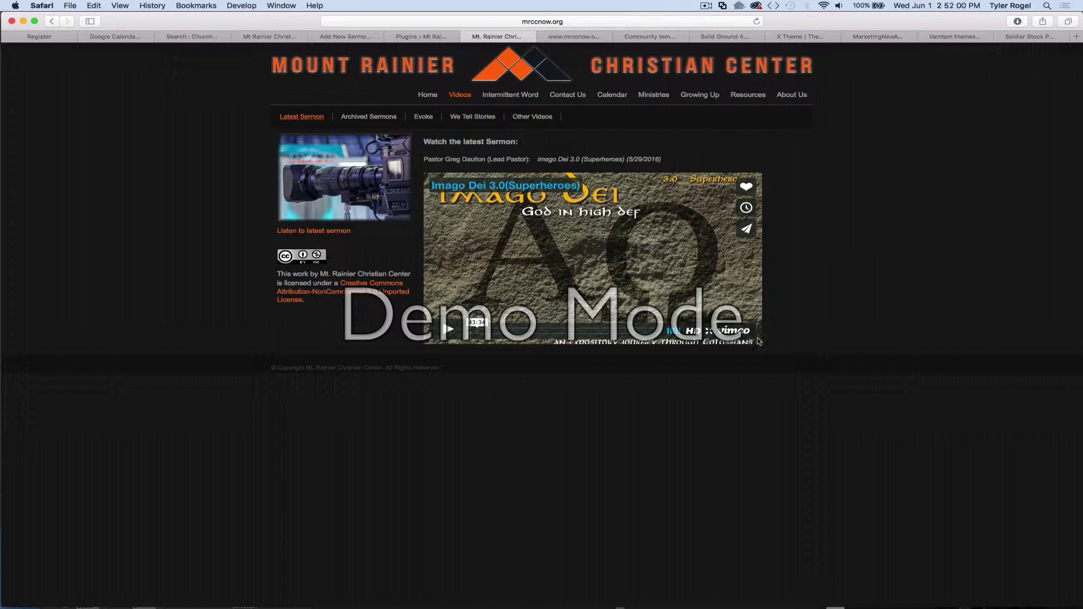
left_click(710, 331)
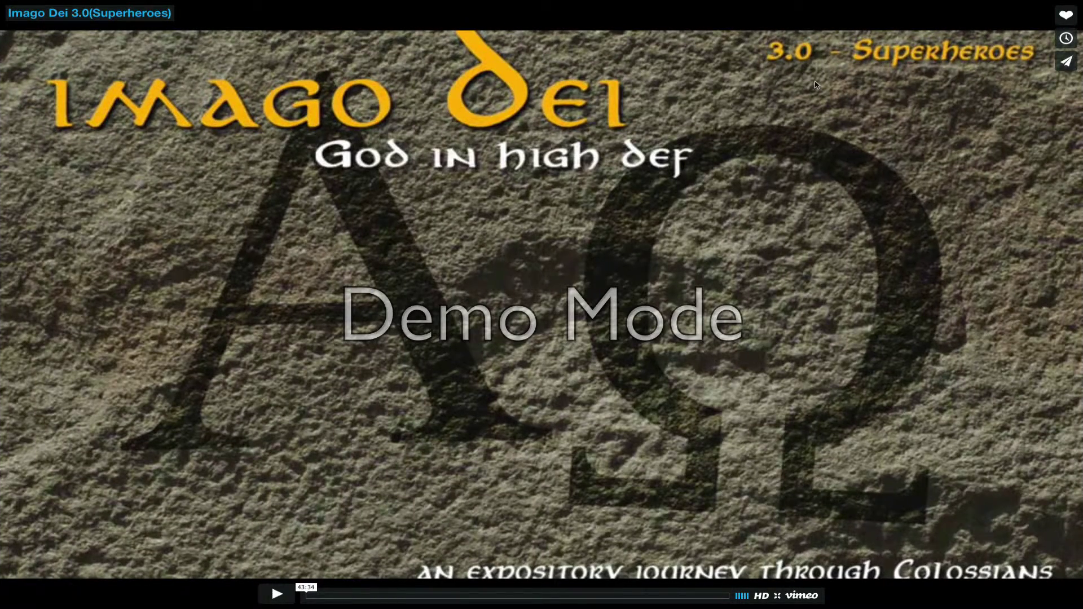
key("Escape")
mouse_move(305, 603)
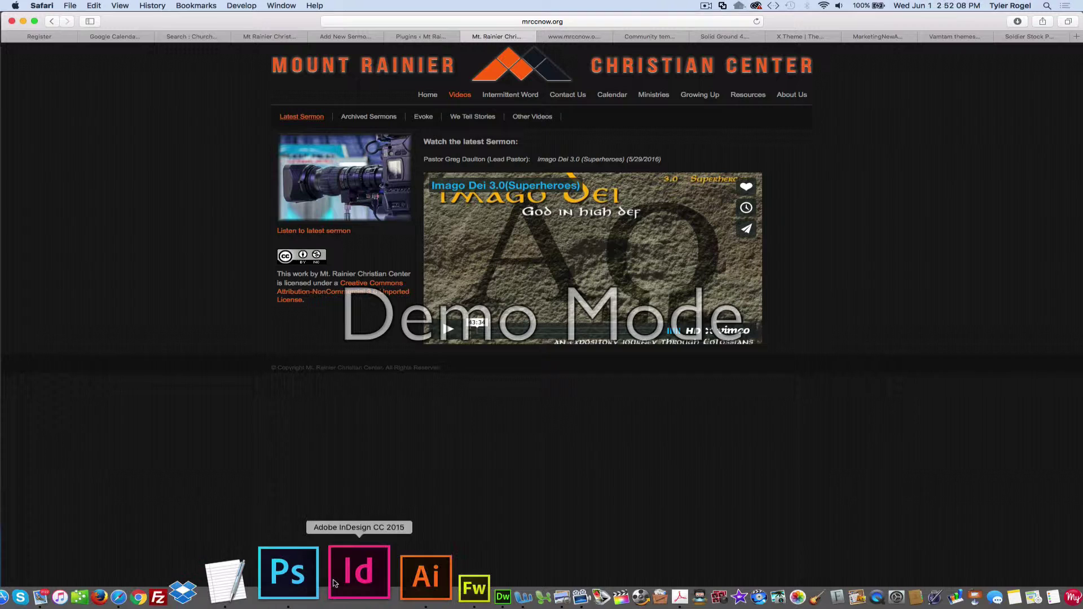
Open the latest Desktop screenshot PNG in Photoshop.
left_click(291, 573)
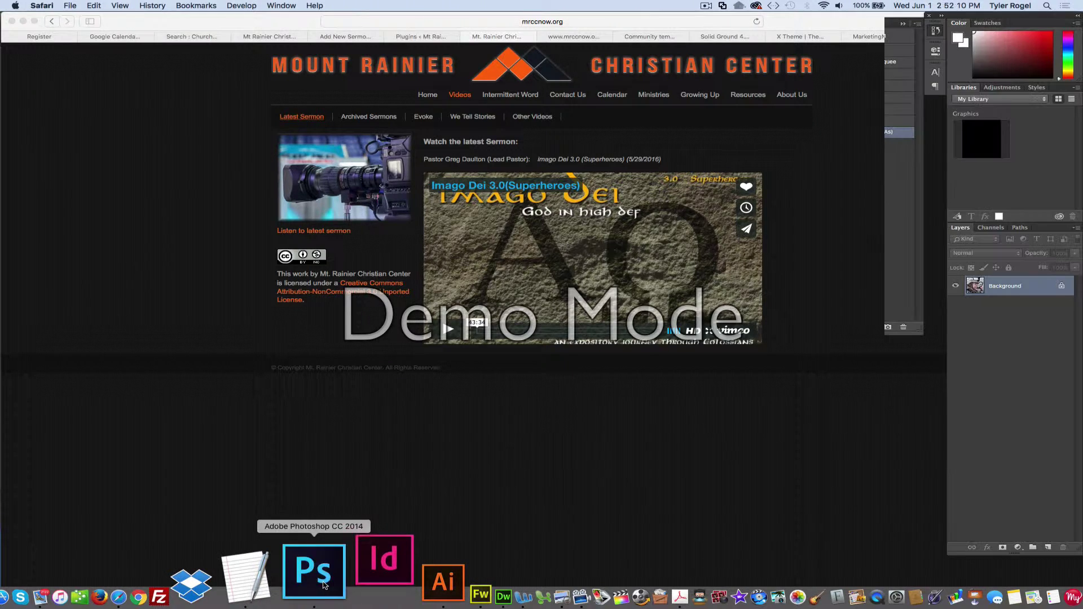
left_click(89, 7)
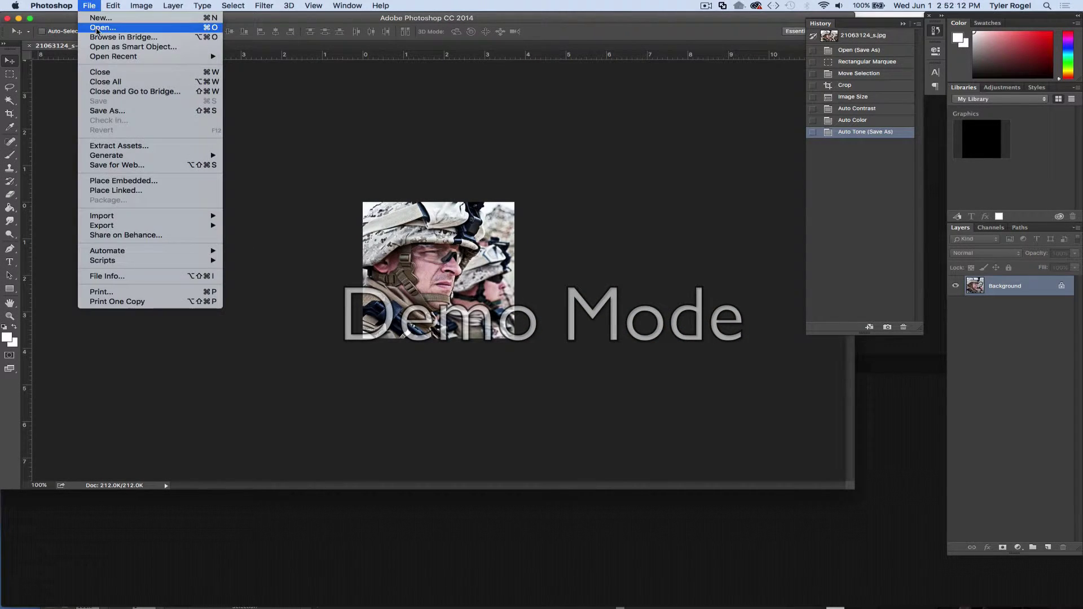
left_click(96, 30)
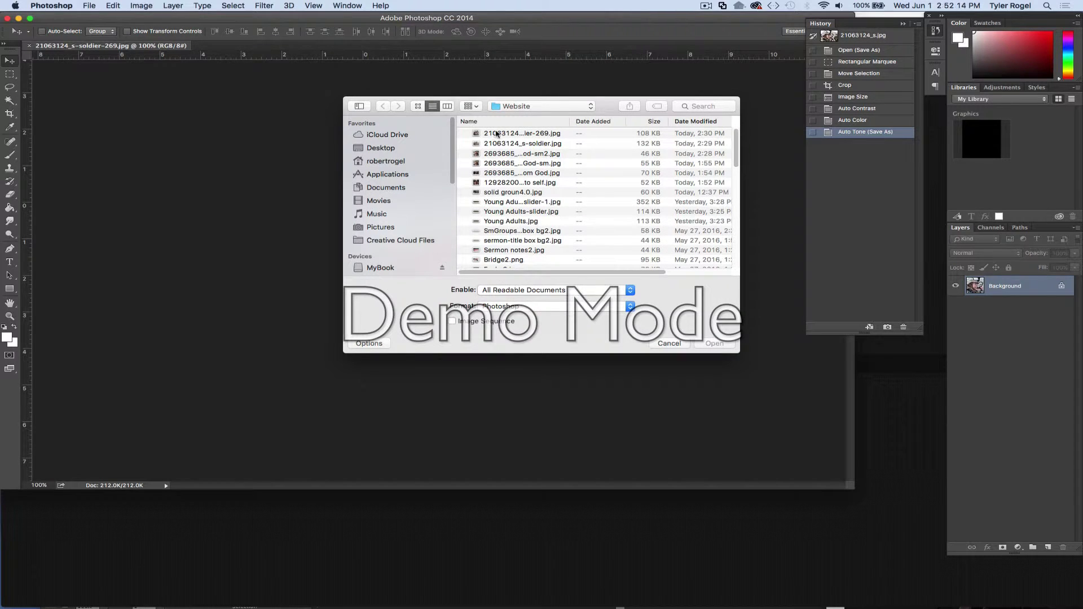
left_click(381, 148)
left_click(496, 133)
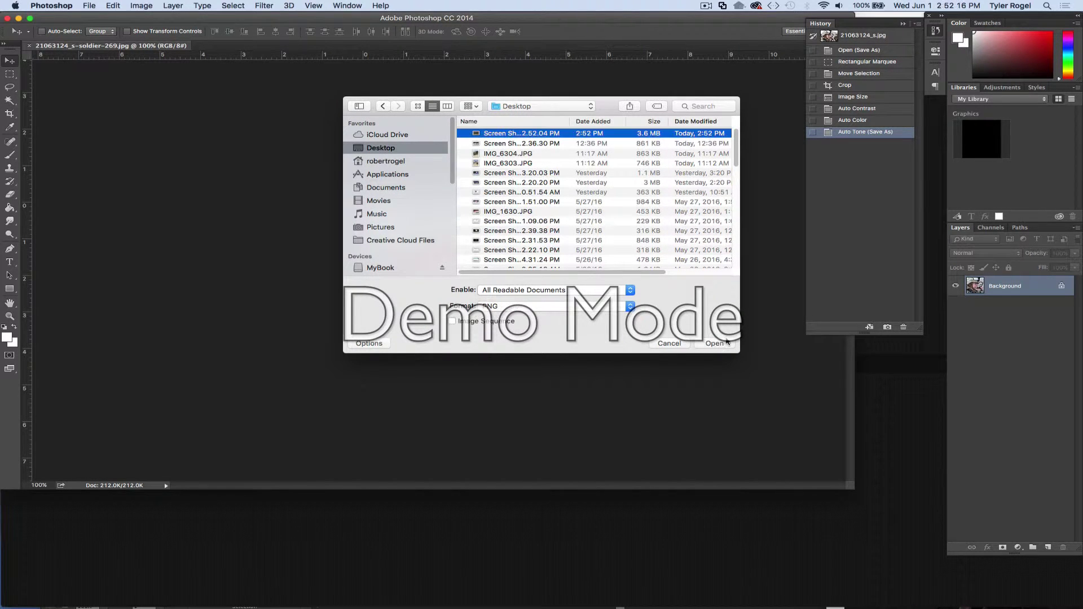
left_click(723, 347)
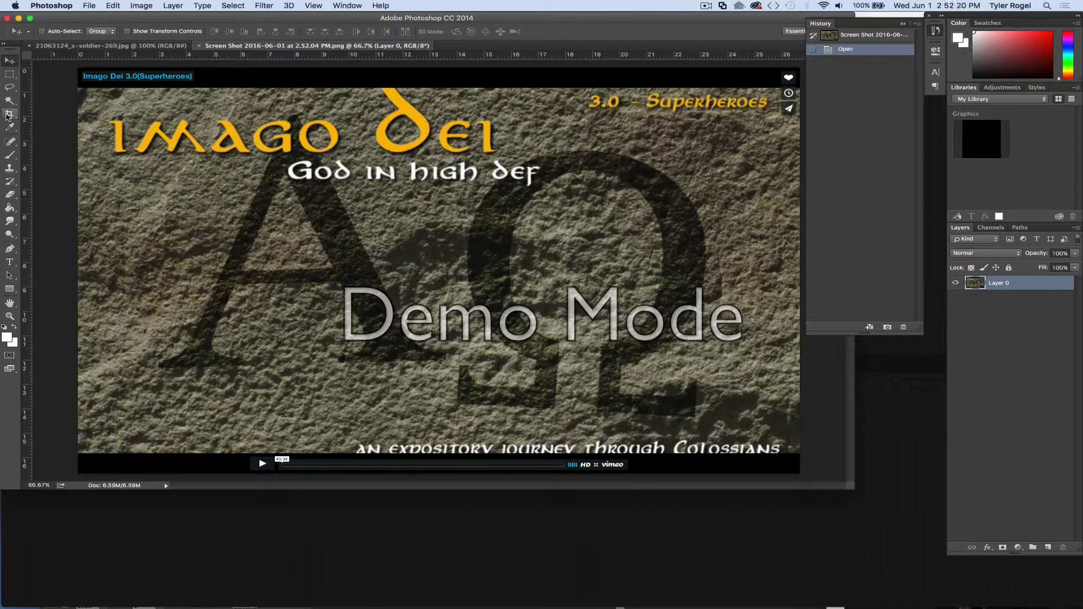
Crop off the video title bar at the top and the player controls at the bottom.
left_click(10, 114)
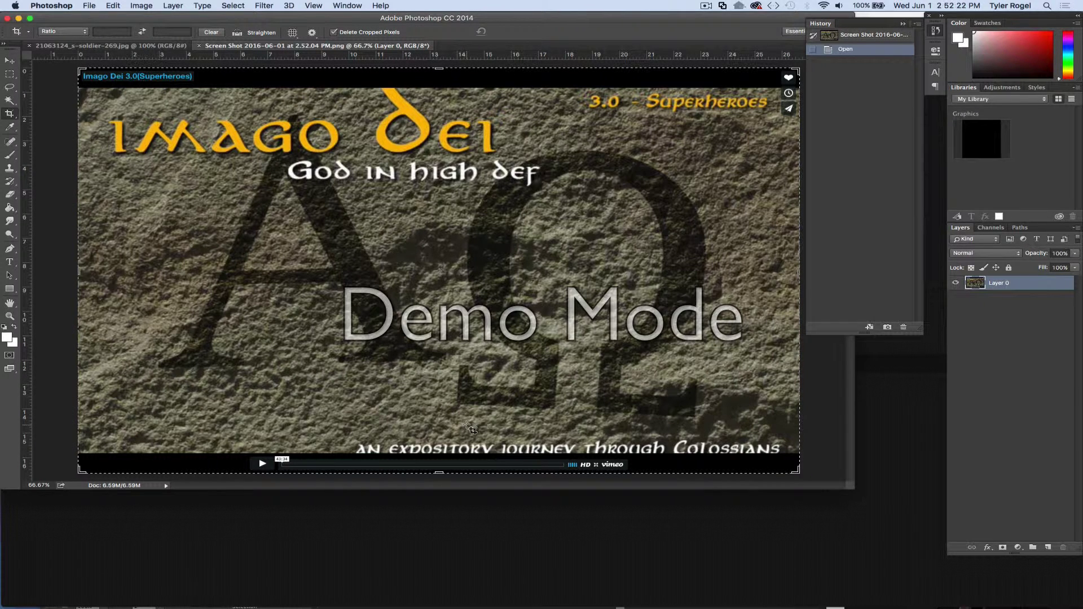
left_click_drag(440, 471, 443, 460)
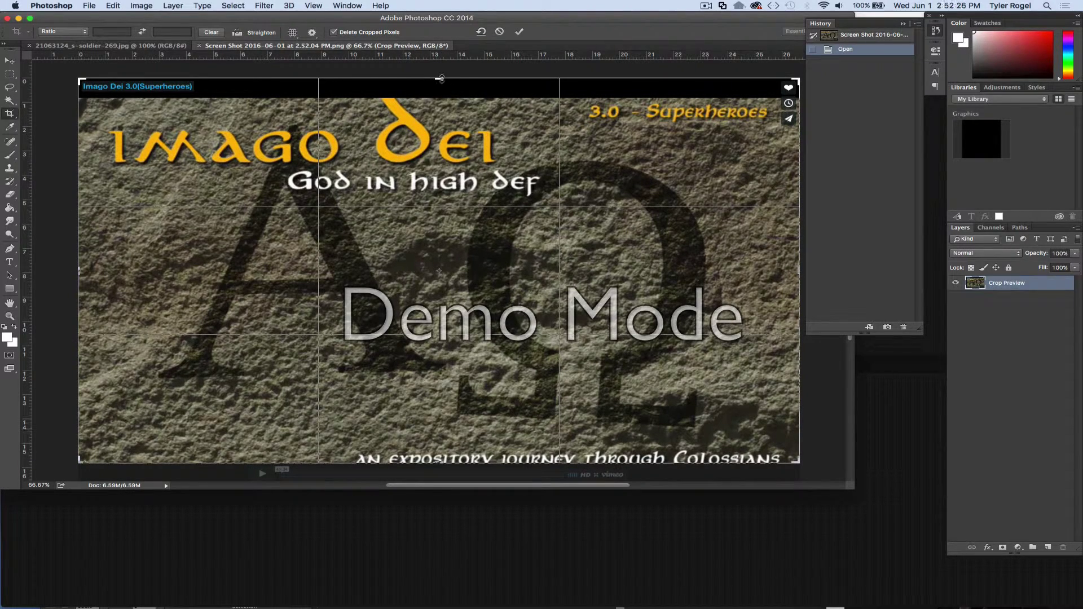
left_click_drag(441, 80, 441, 89)
key("Return")
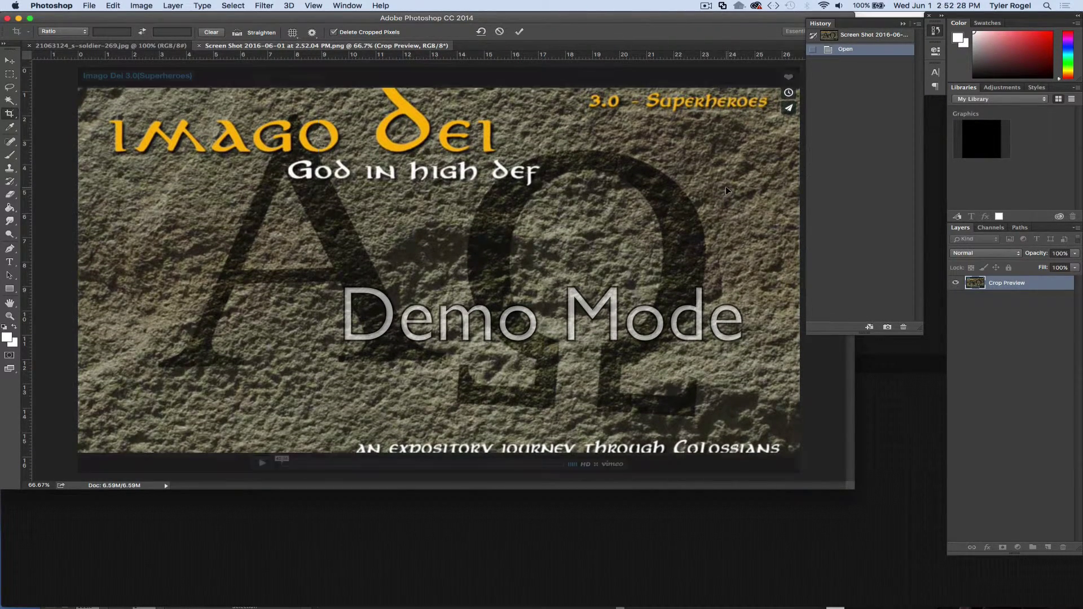
Resize the image to 500 px wide (500×281).
left_click(148, 8)
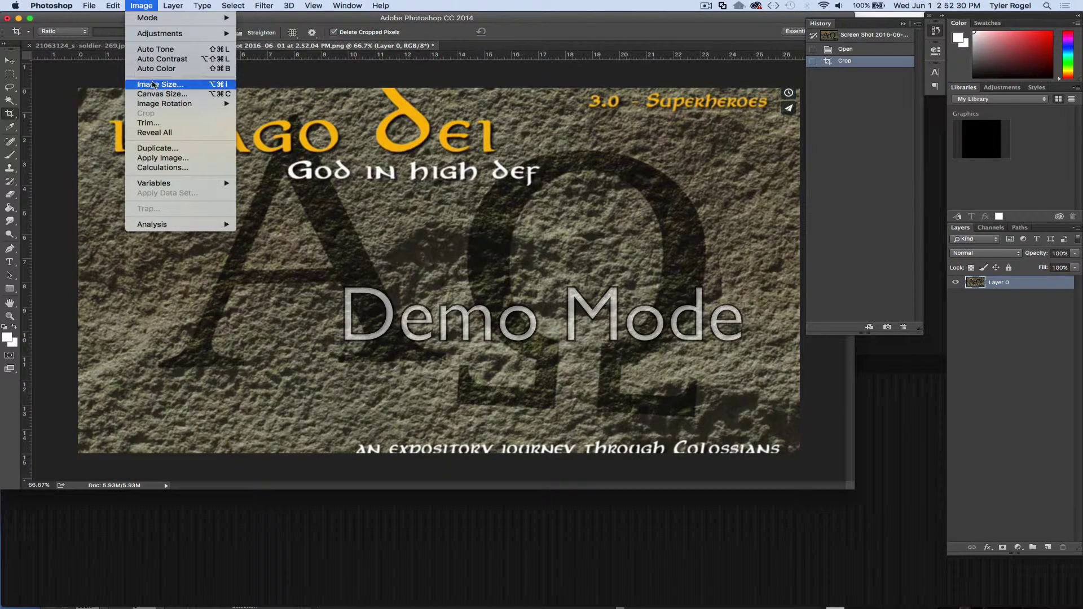
left_click(160, 88)
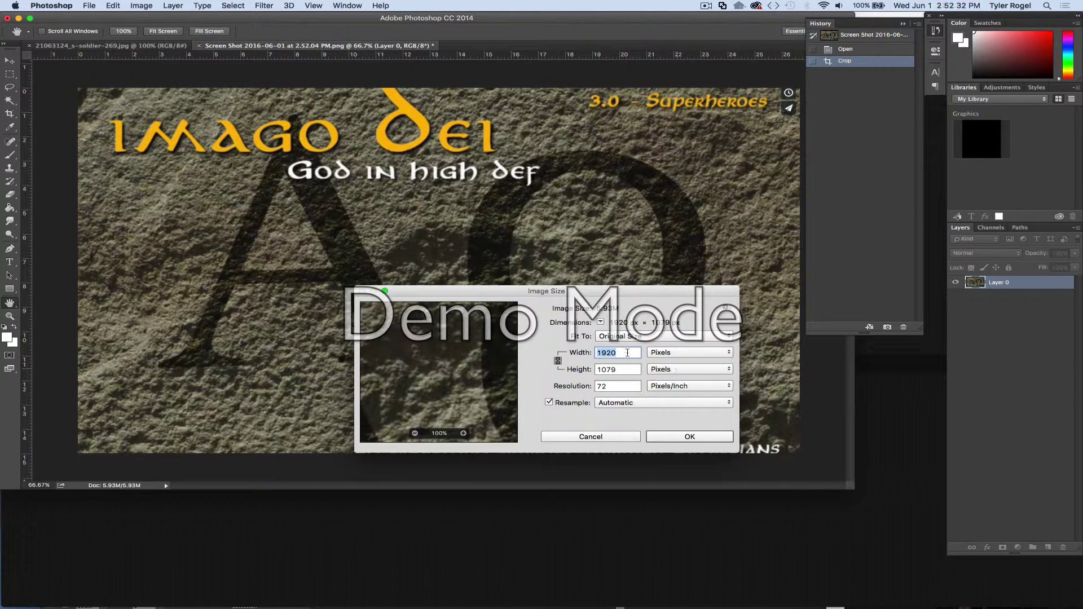
type("500")
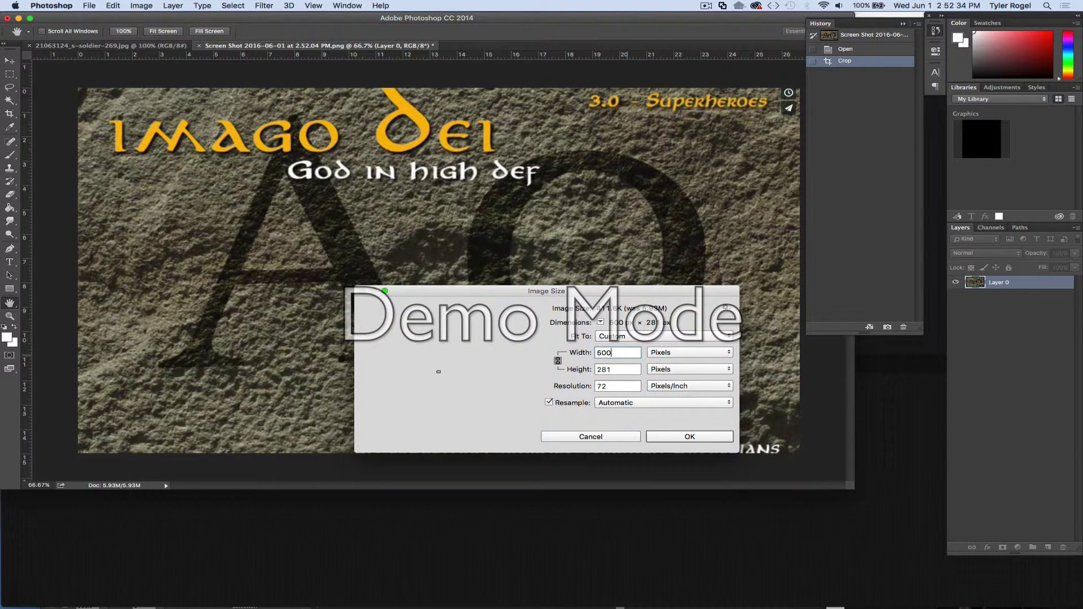
left_click(670, 437)
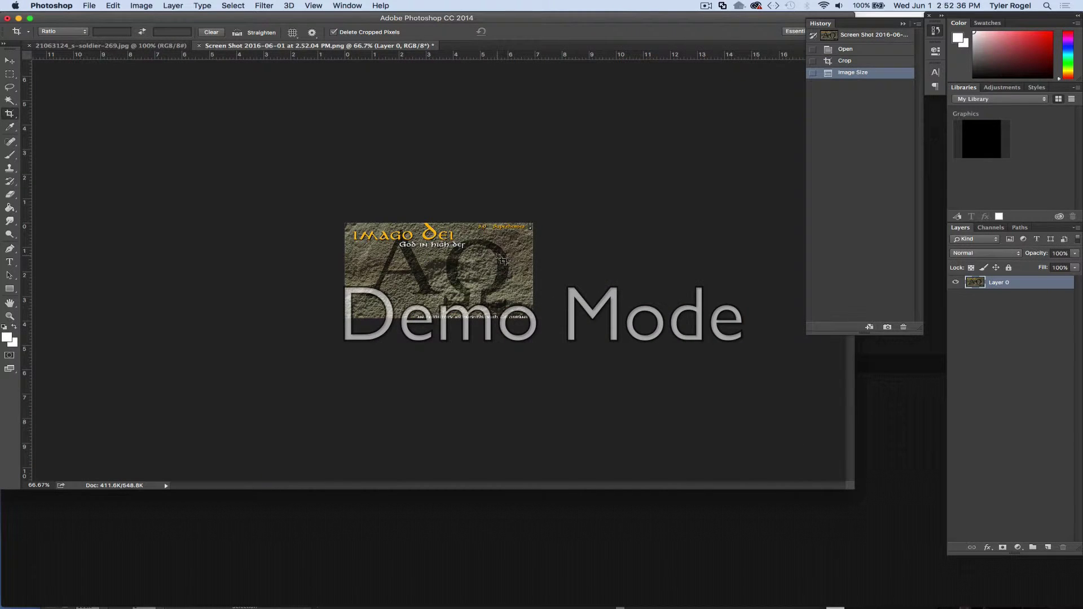
Abandon a first Save As attempt to the Website folder and flatten the image instead.
key("super+shift+s")
left_click(525, 80)
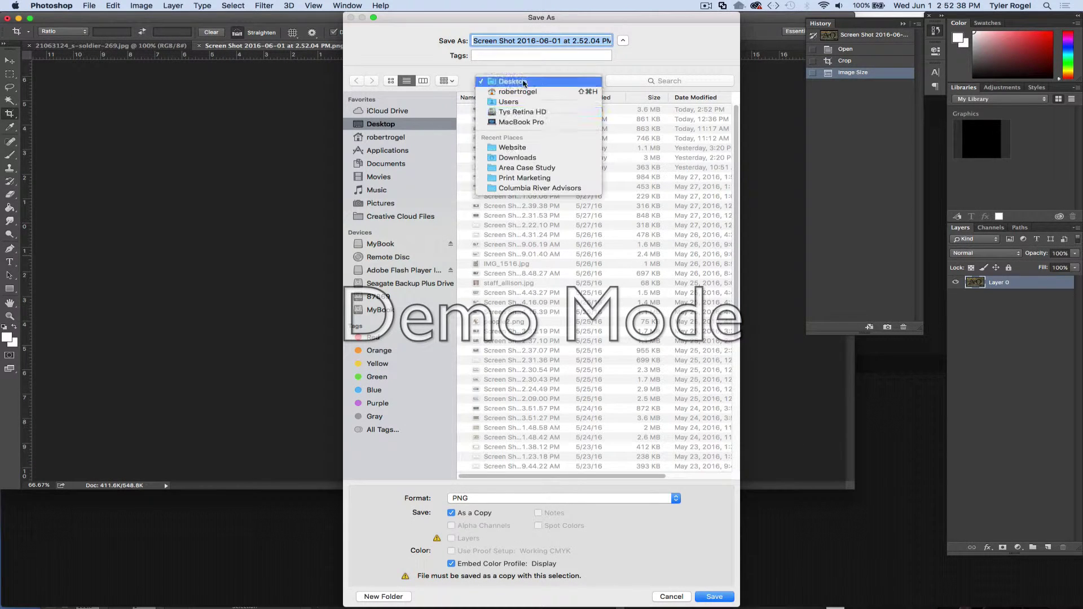
left_click(511, 147)
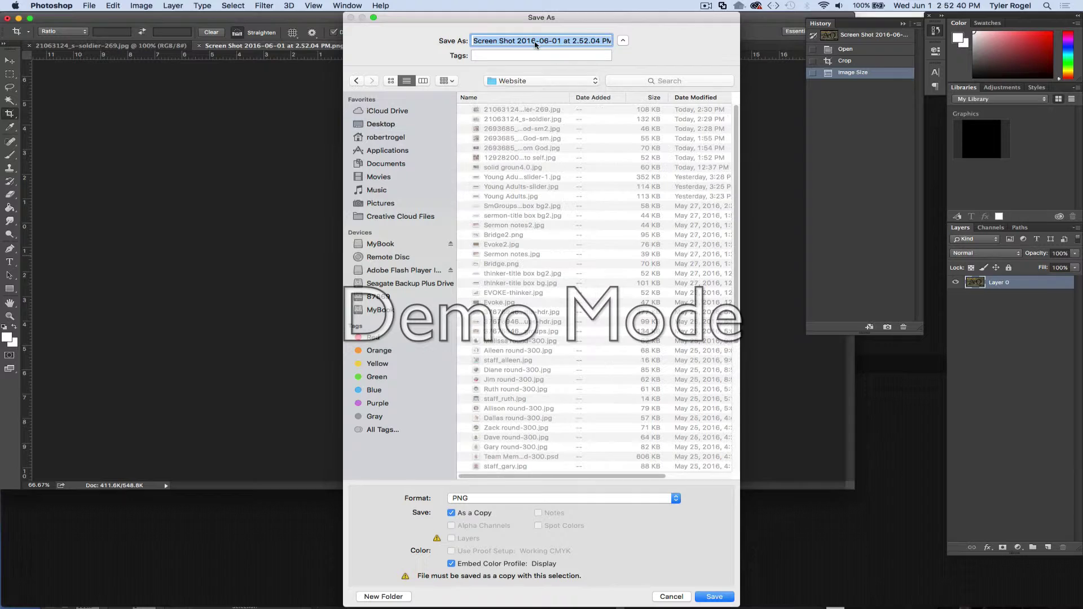
type("Imago De")
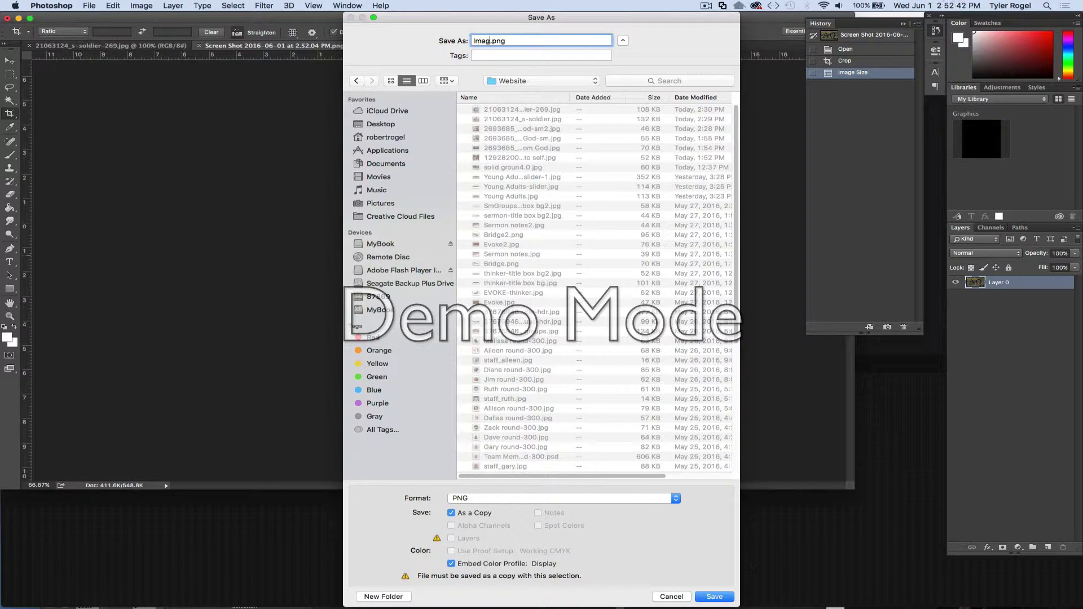
type("i-superheroes")
left_click(686, 597)
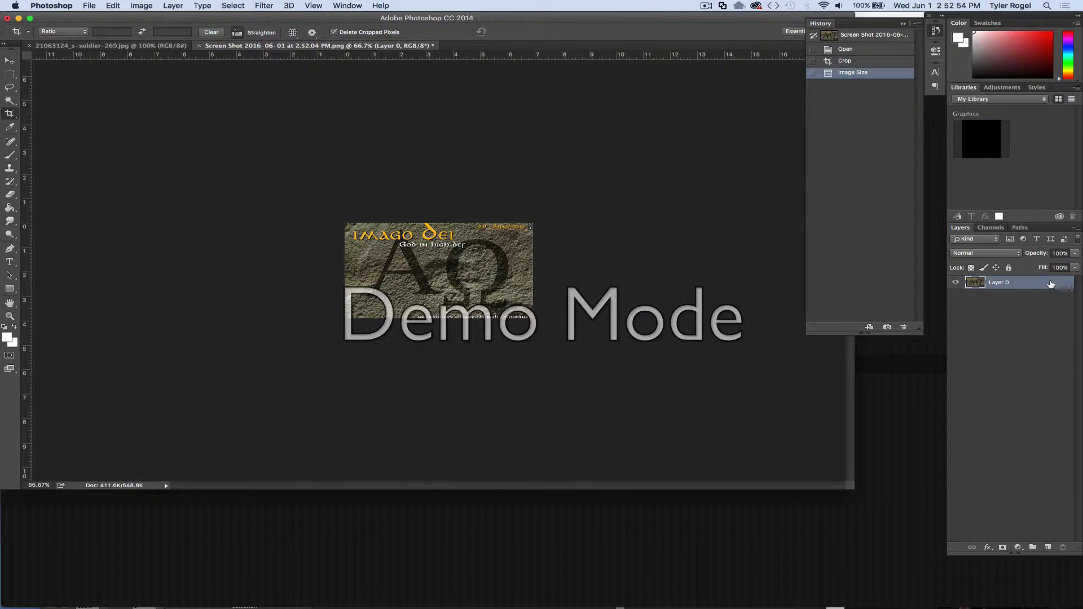
left_click(1076, 228)
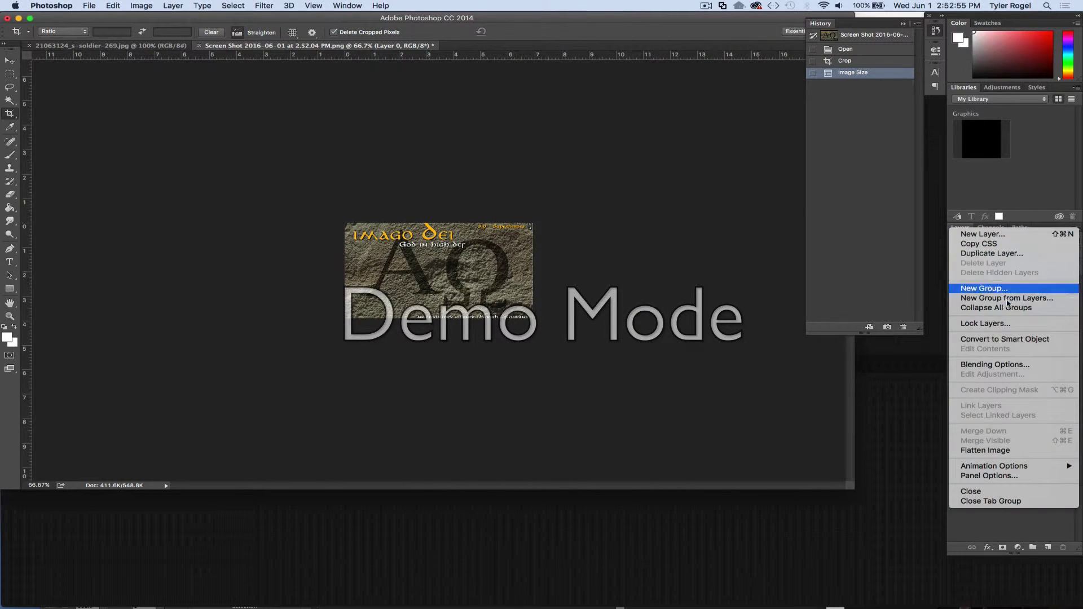
left_click(991, 451)
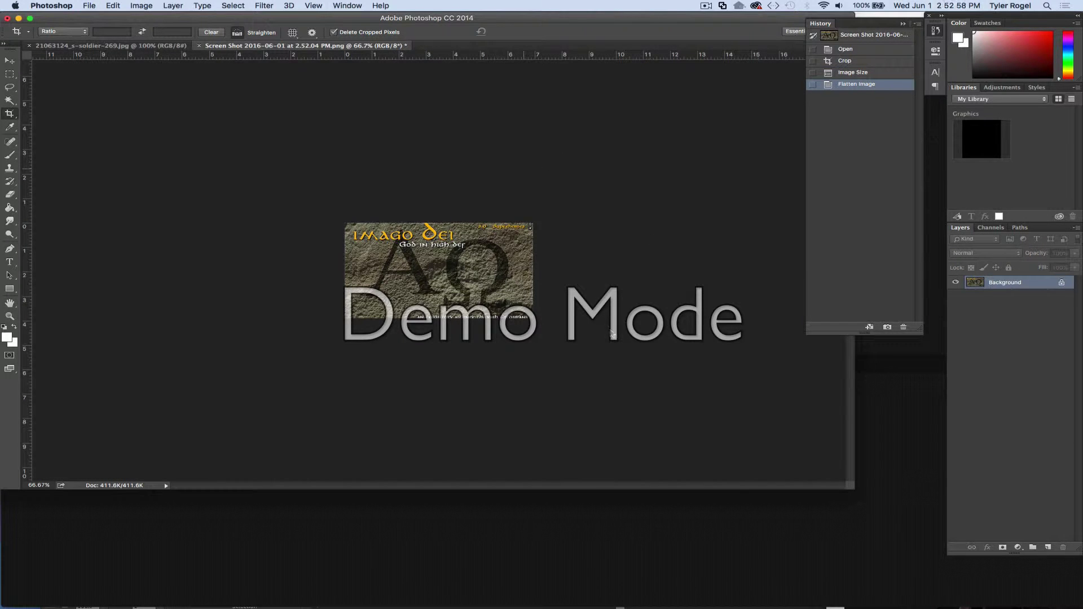
Save the flattened image as PNG 'Imago Dei-Superheroes.png' in the Website folder.
key("super+shift+s")
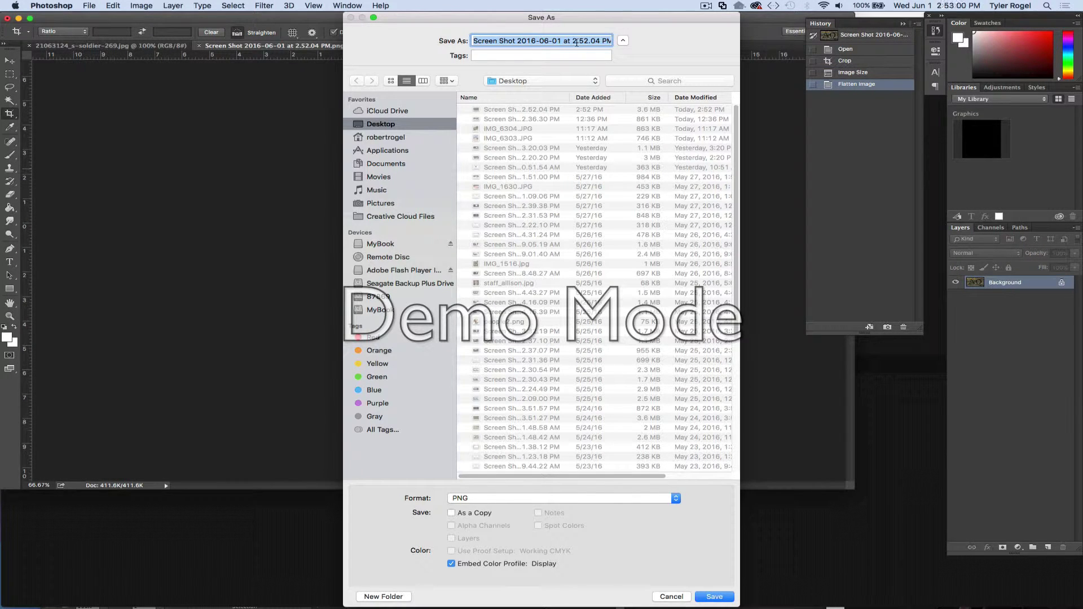
type("Imago Dei")
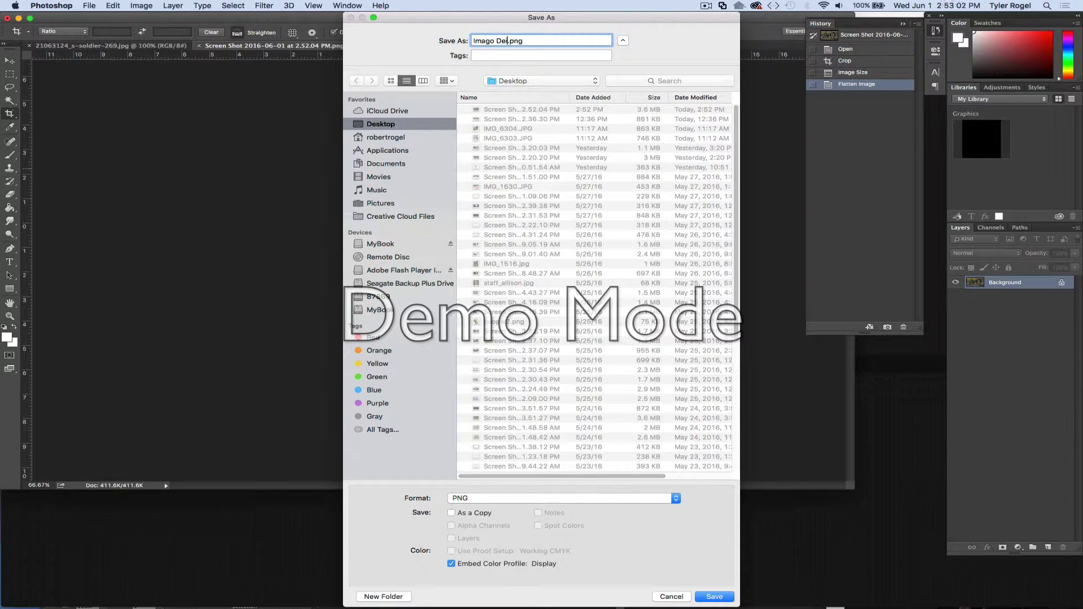
type("-Superheroes")
left_click(540, 82)
left_click(522, 149)
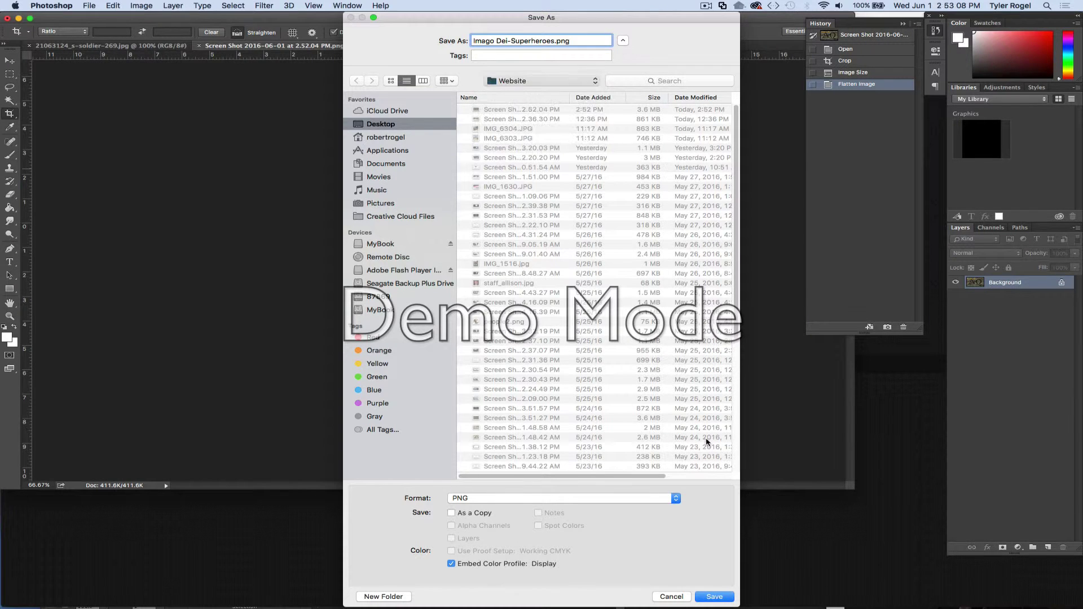
left_click(715, 597)
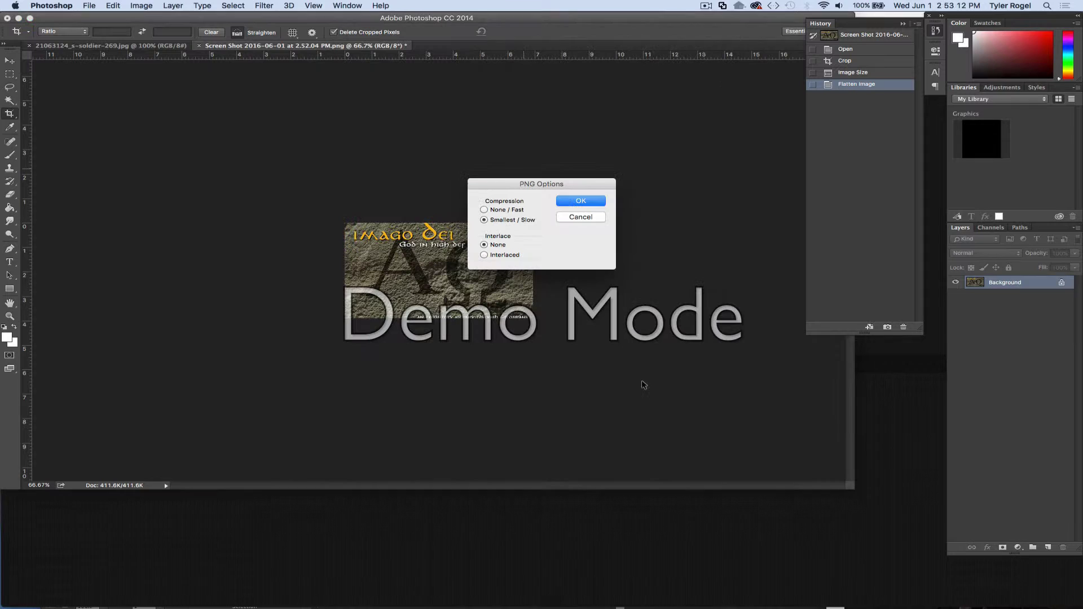
left_click(565, 201)
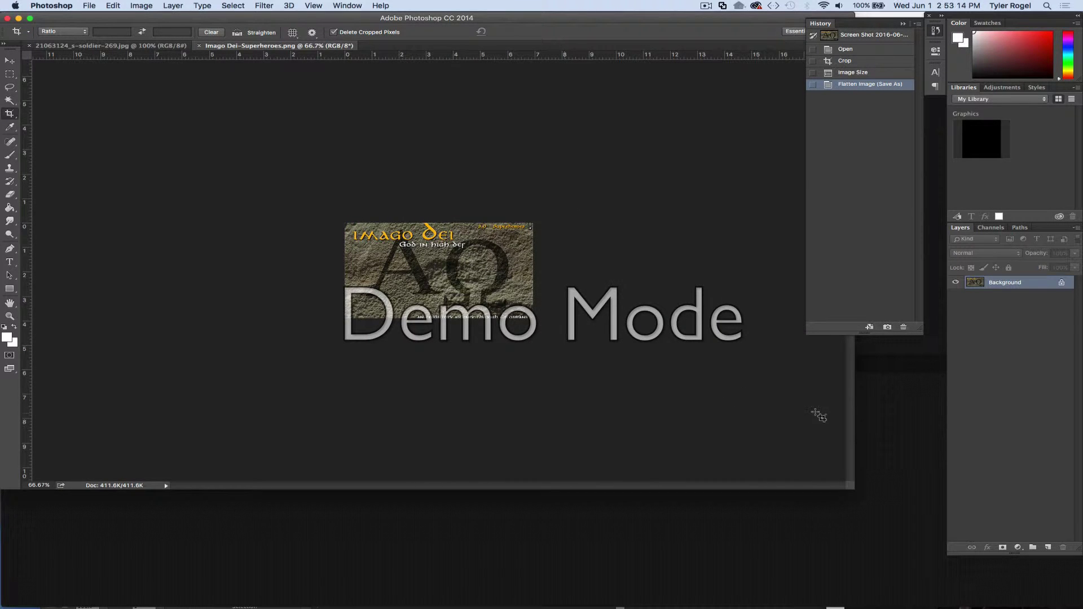
Return to the new sermon editor in the browser.
left_click(904, 425)
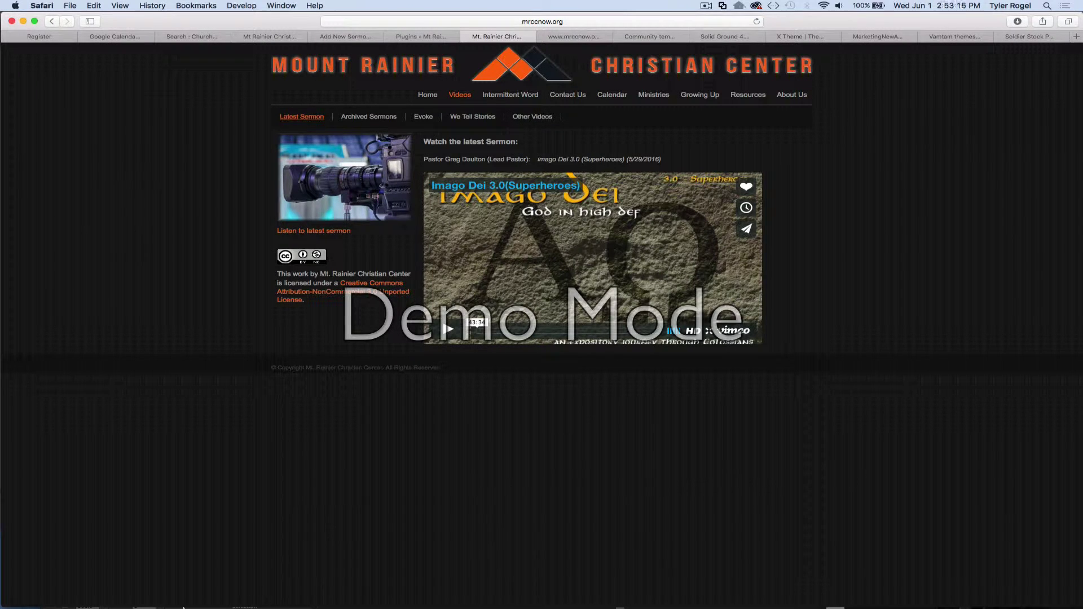
left_click(198, 37)
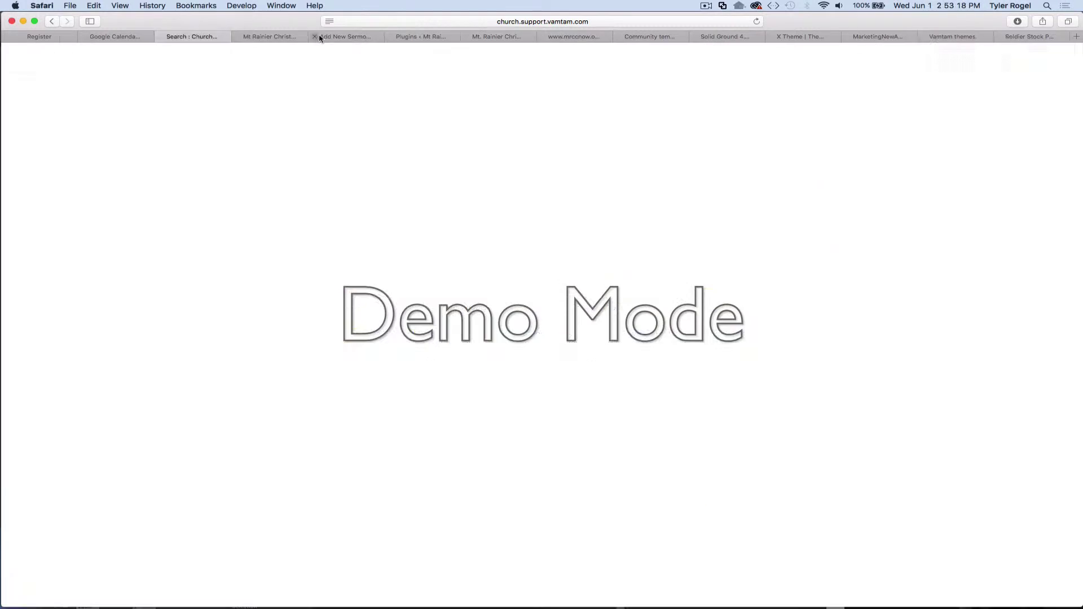
left_click(361, 40)
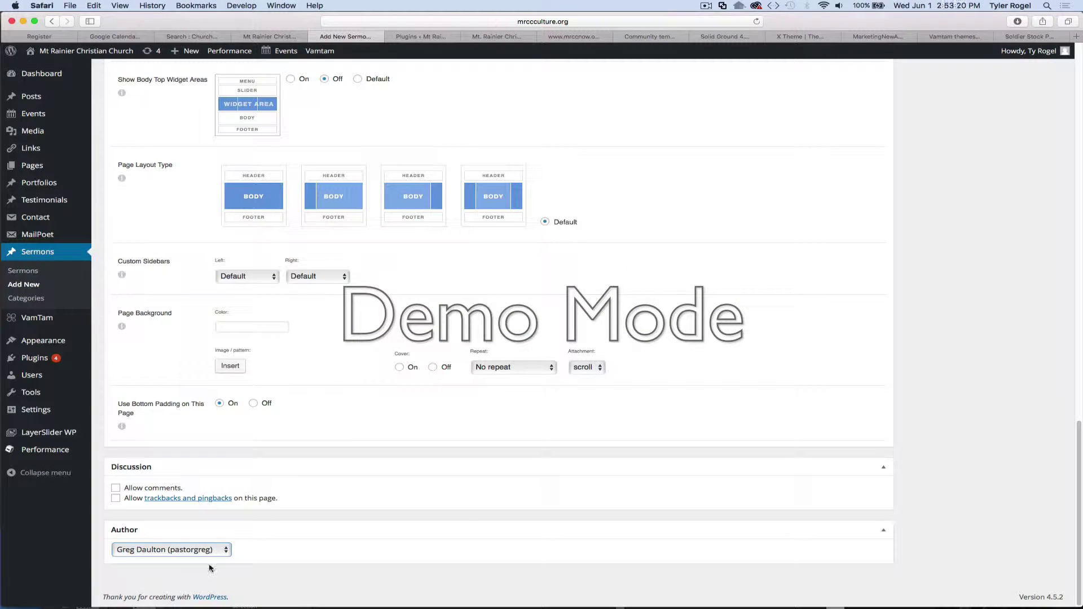
left_click_drag(1079, 514, 1079, 243)
Upload Imago Dei-Superheroes.png through the featured image picker and make it the featured image.
left_click(948, 260)
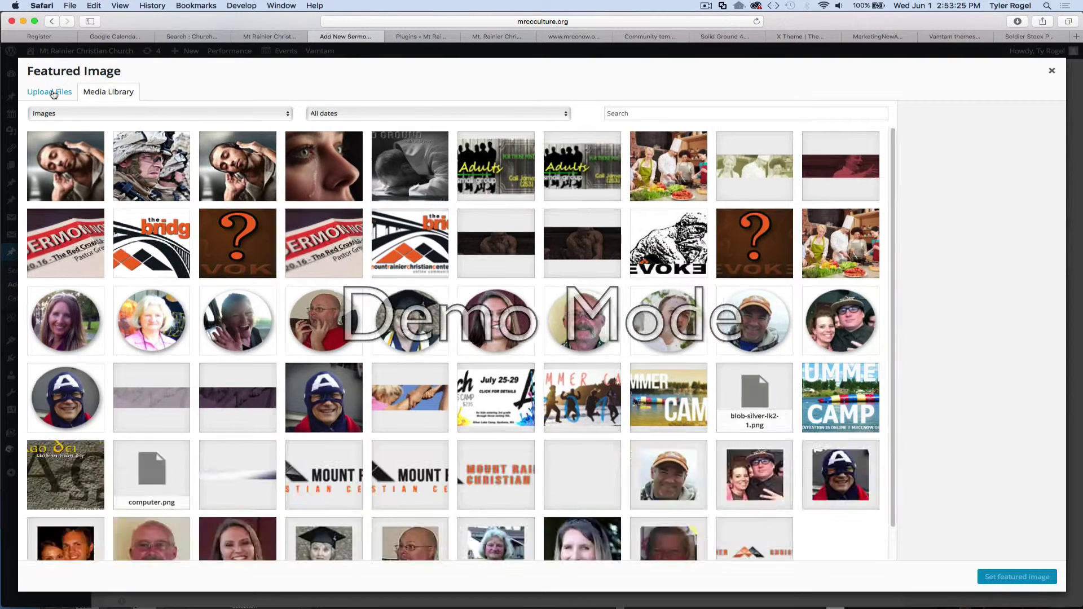
left_click(52, 92)
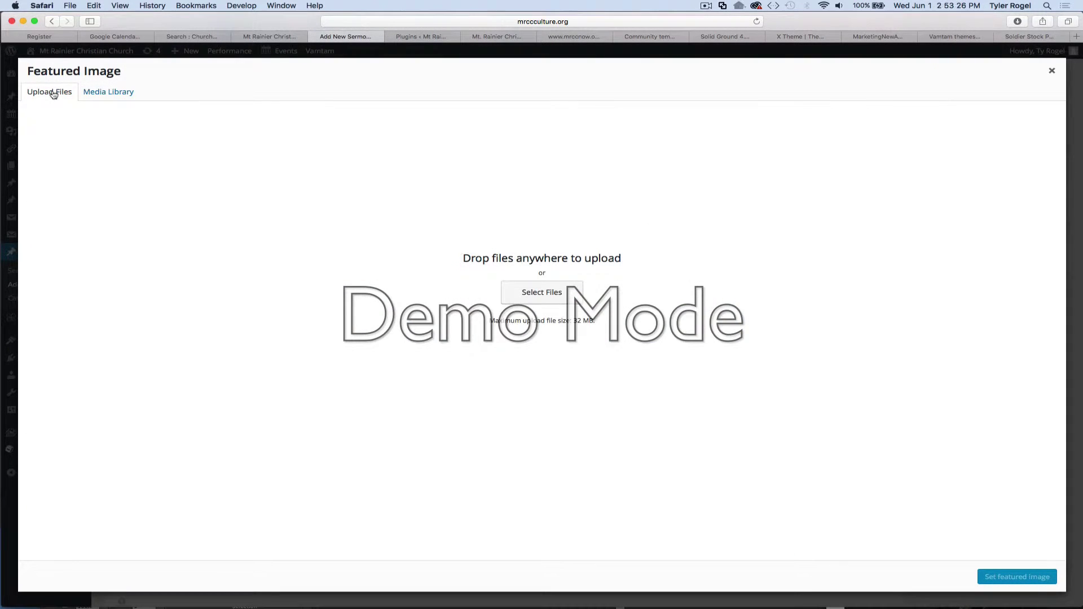
left_click(545, 298)
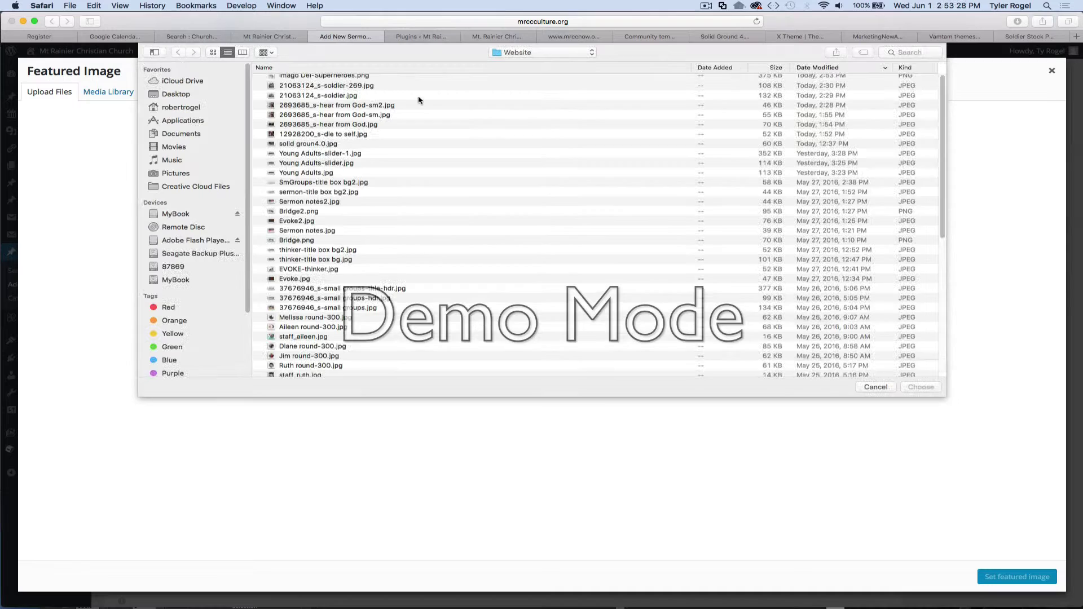
left_click(348, 81)
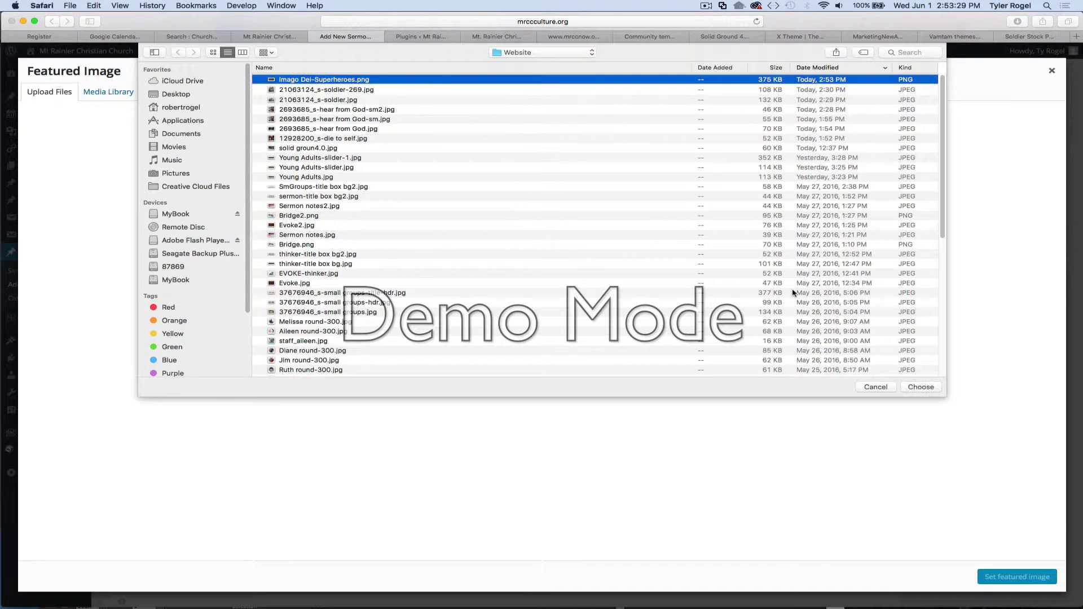
left_click(919, 389)
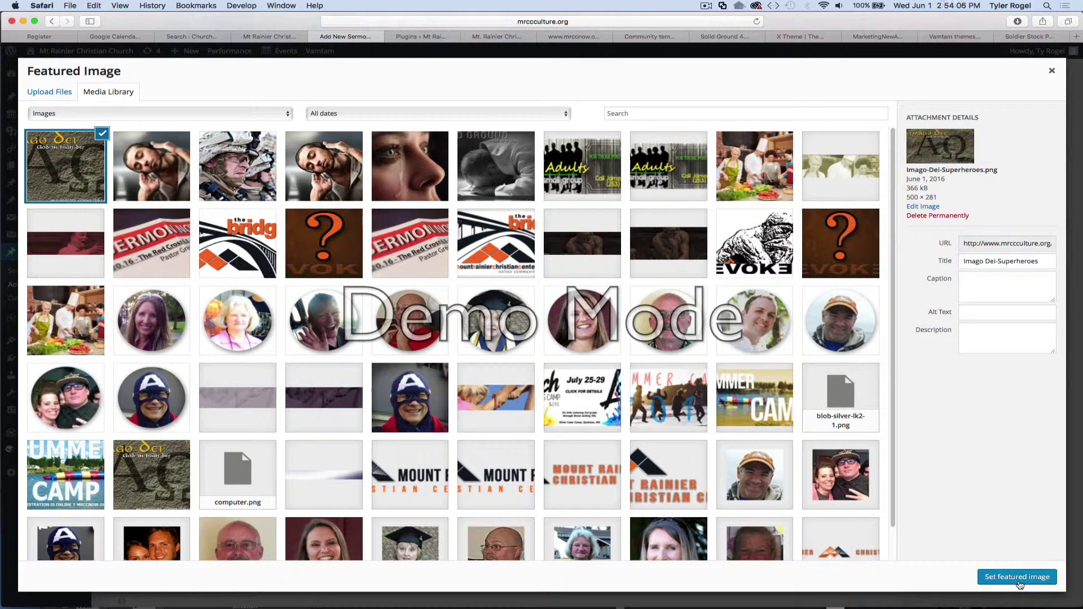
left_click(1017, 577)
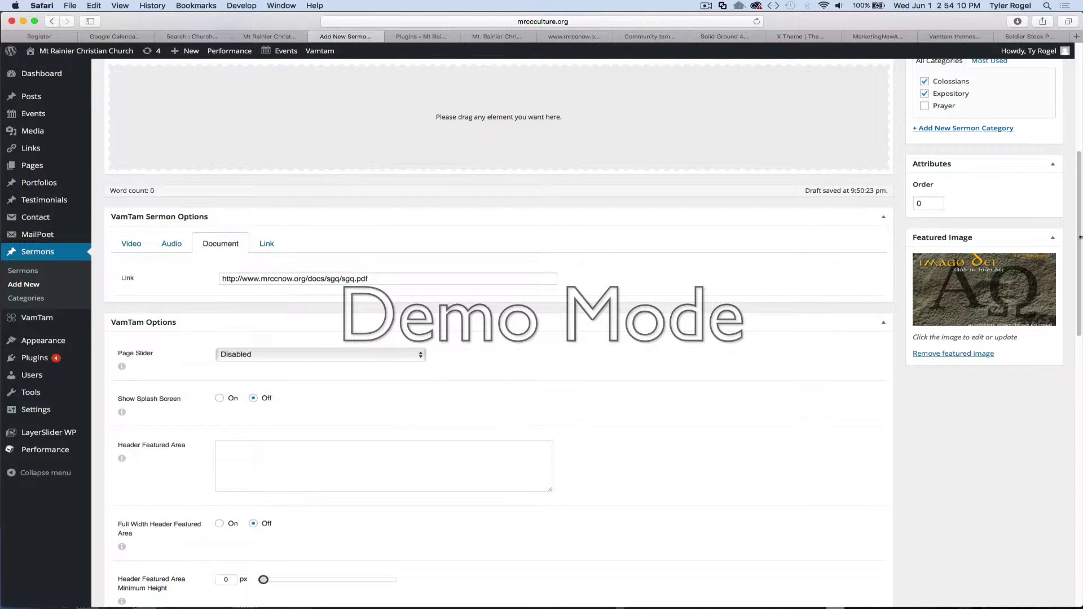
Publish the 'Imago Dei 3.o - Superheroes' sermon.
left_click_drag(1080, 239, 1080, 157)
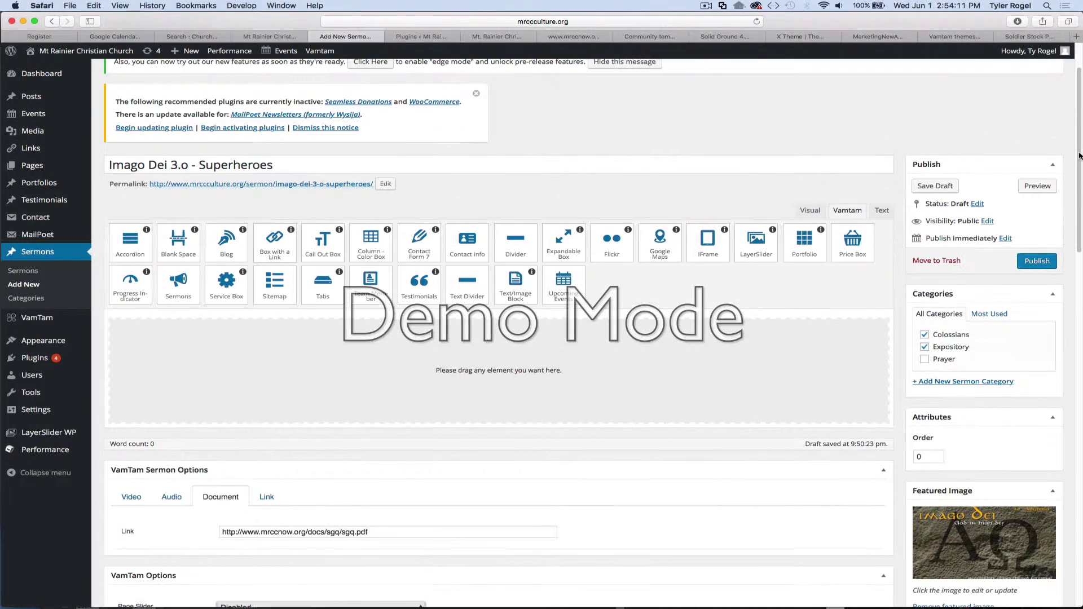
left_click(1036, 262)
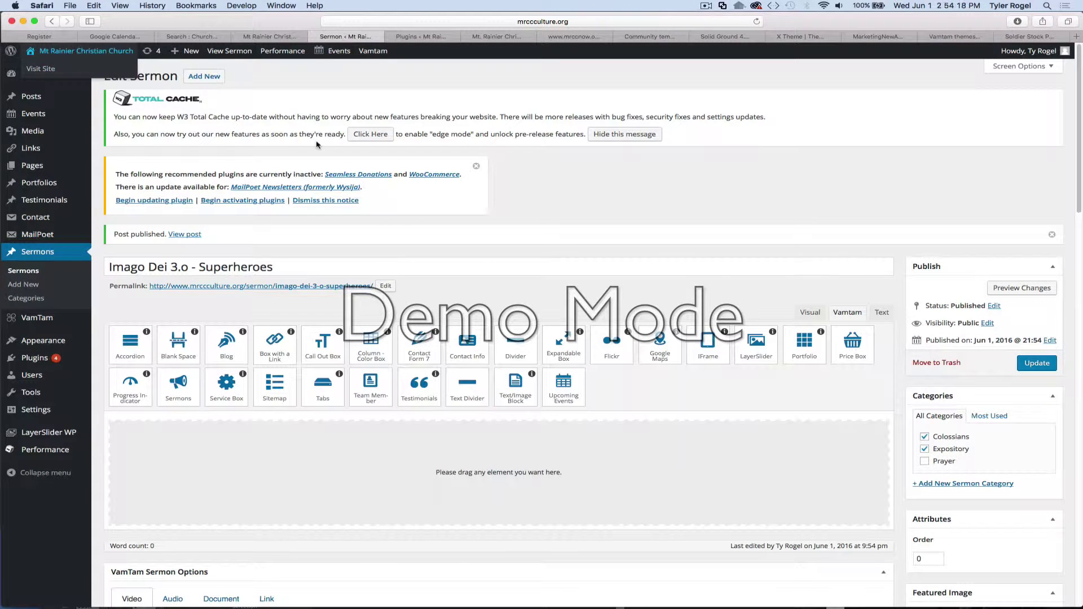
scroll(604, 182, "down", 2)
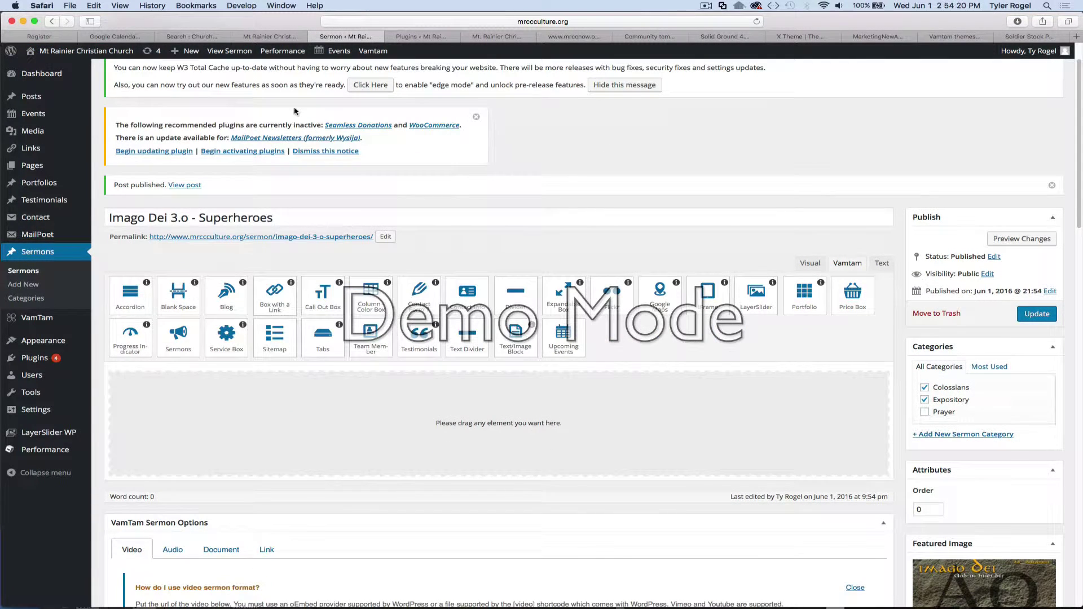
From the Home page editor tab, visit the live church homepage.
mouse_move(101, 53)
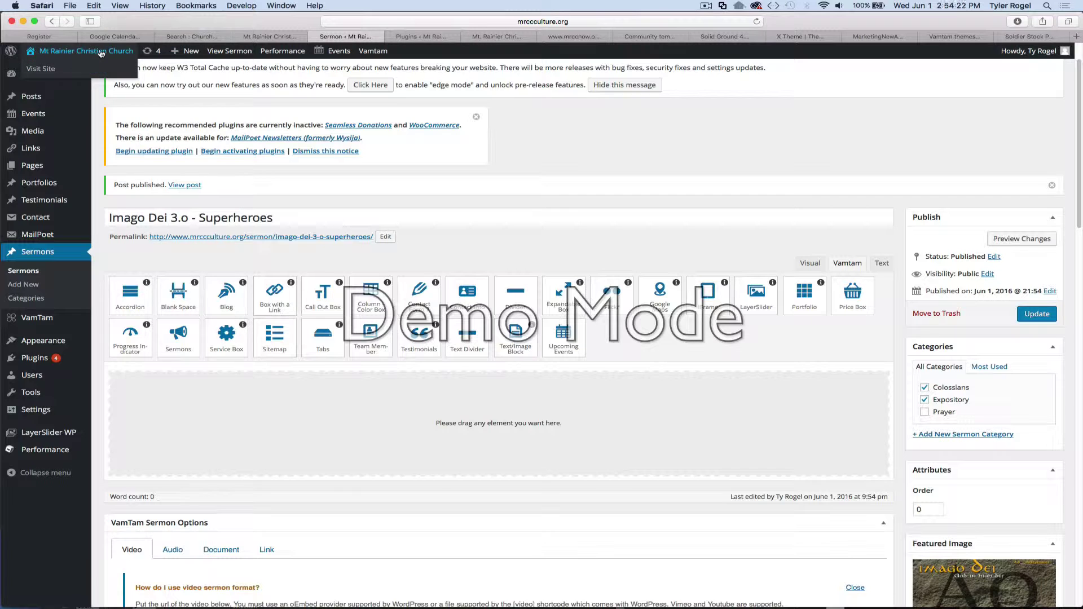
left_click(248, 36)
mouse_move(25, 69)
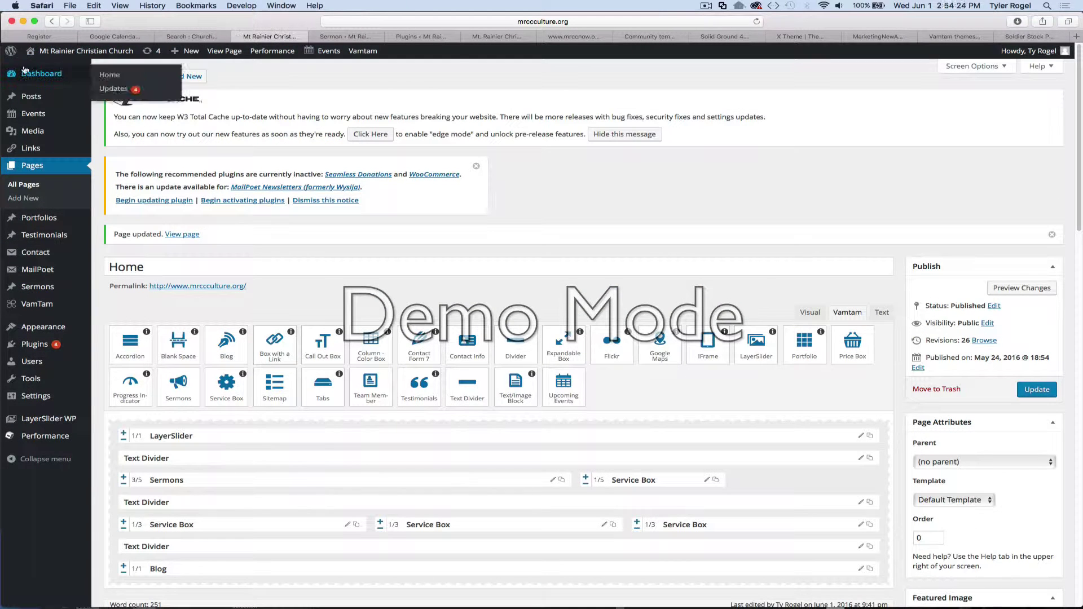
left_click(80, 53)
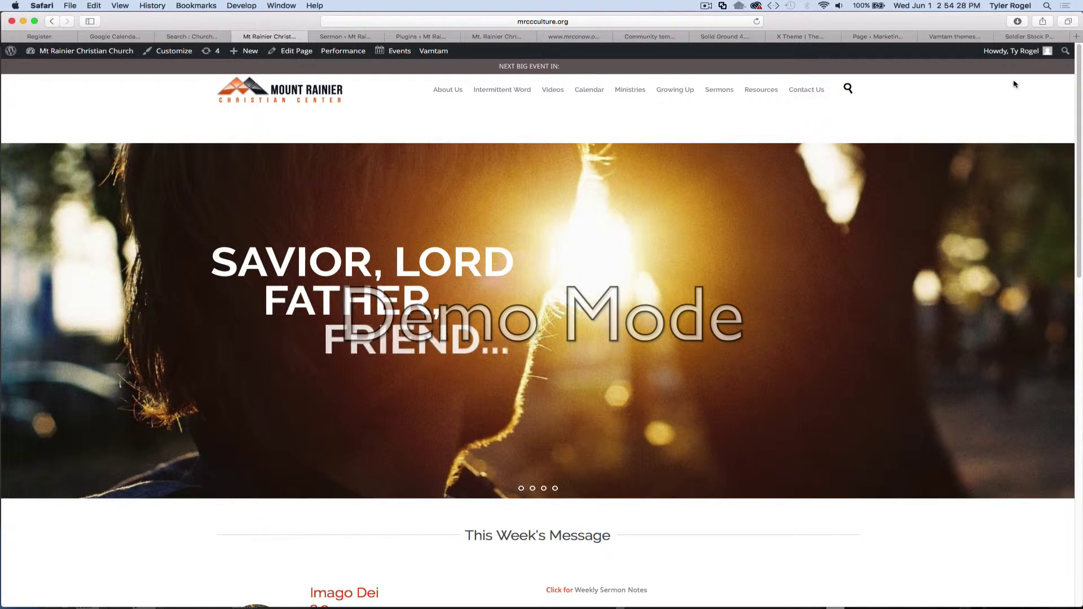
Reload the homepage and try the sermon's video and audio players under This Week's Message.
left_click(757, 22)
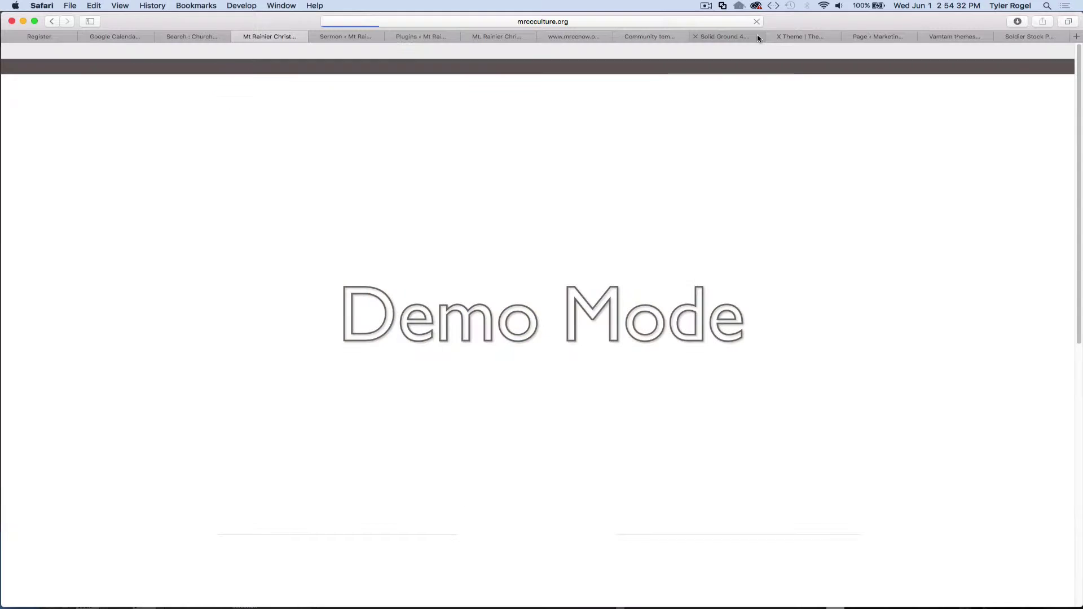
scroll(948, 261, "down", 2)
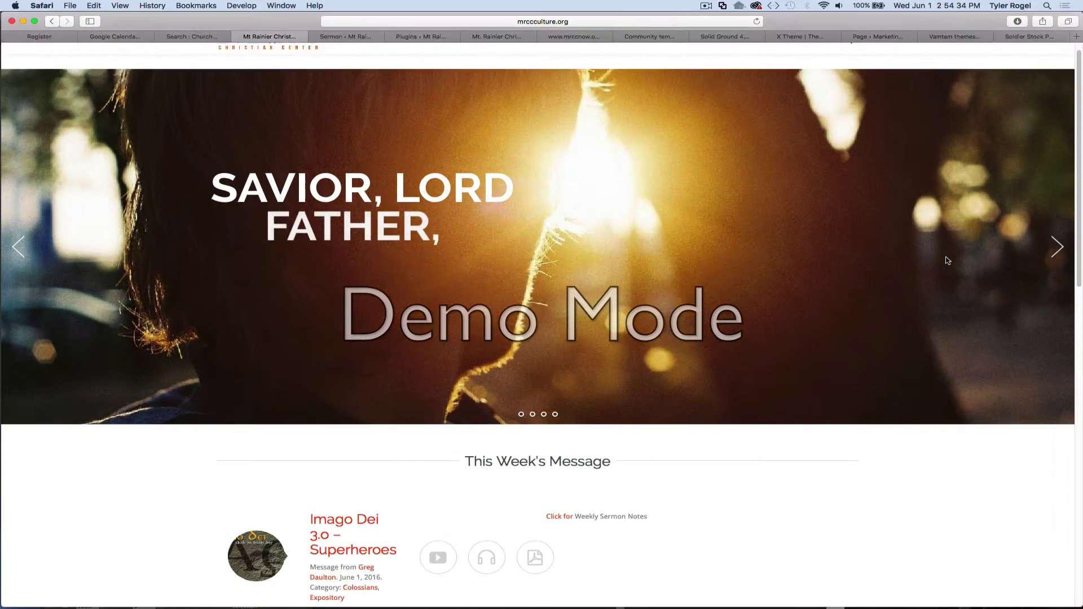
scroll(947, 261, "down", 3)
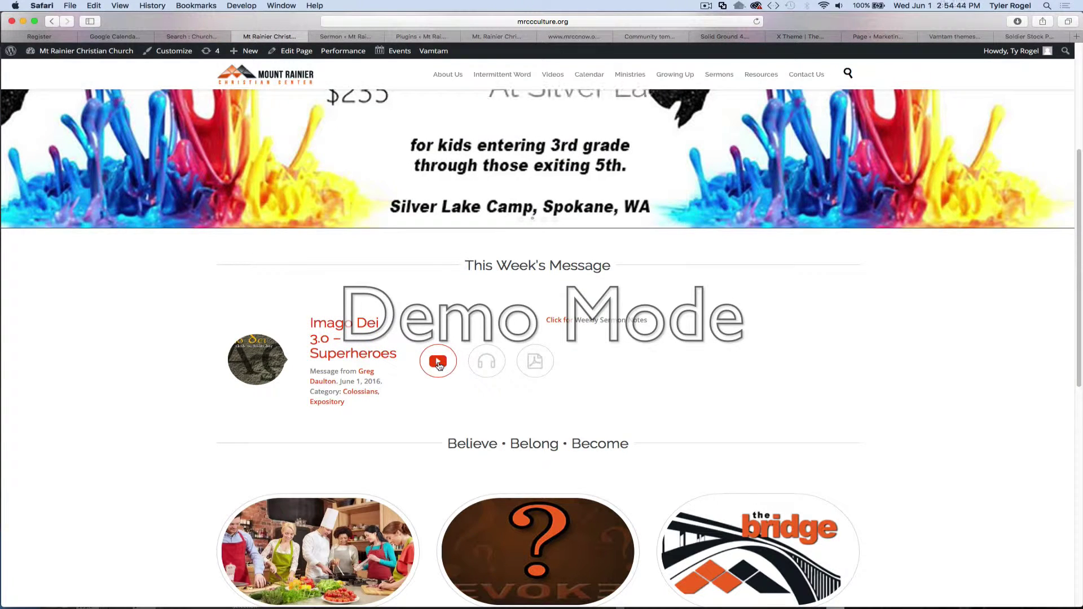
left_click(439, 364)
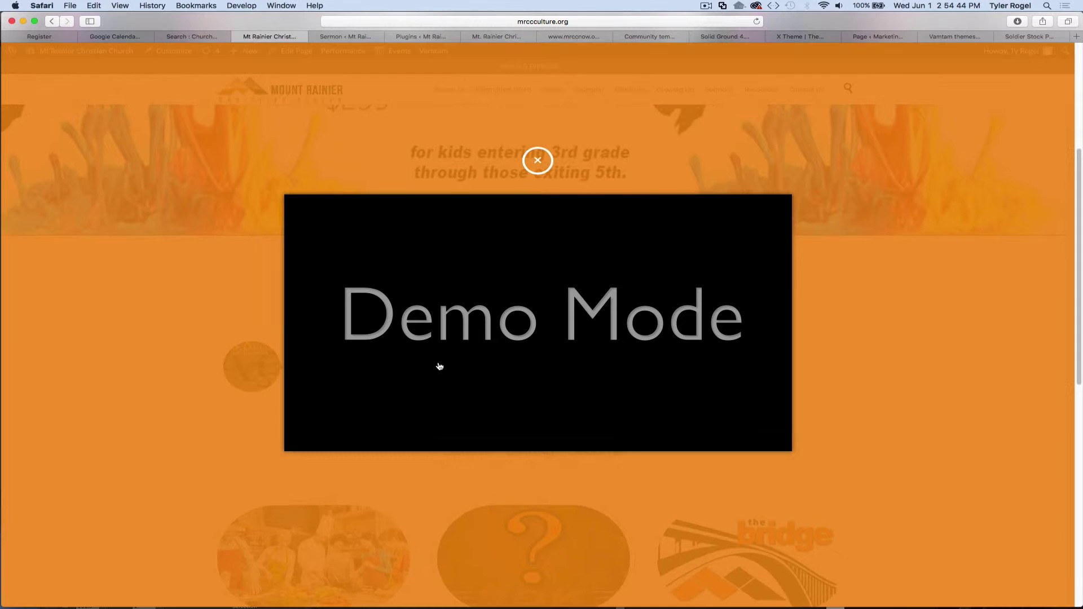
left_click(539, 162)
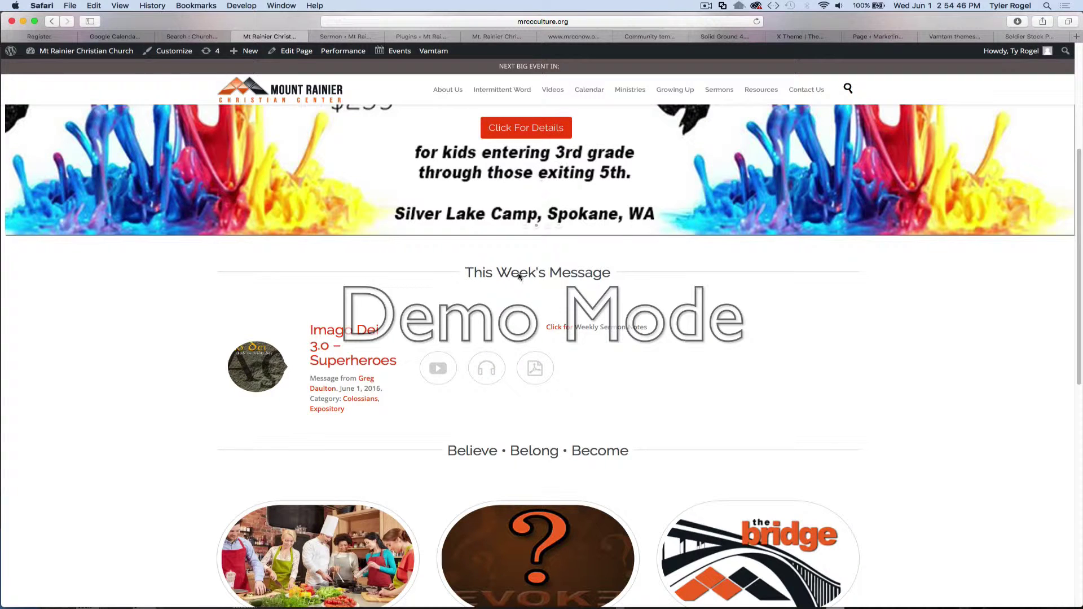
left_click(488, 370)
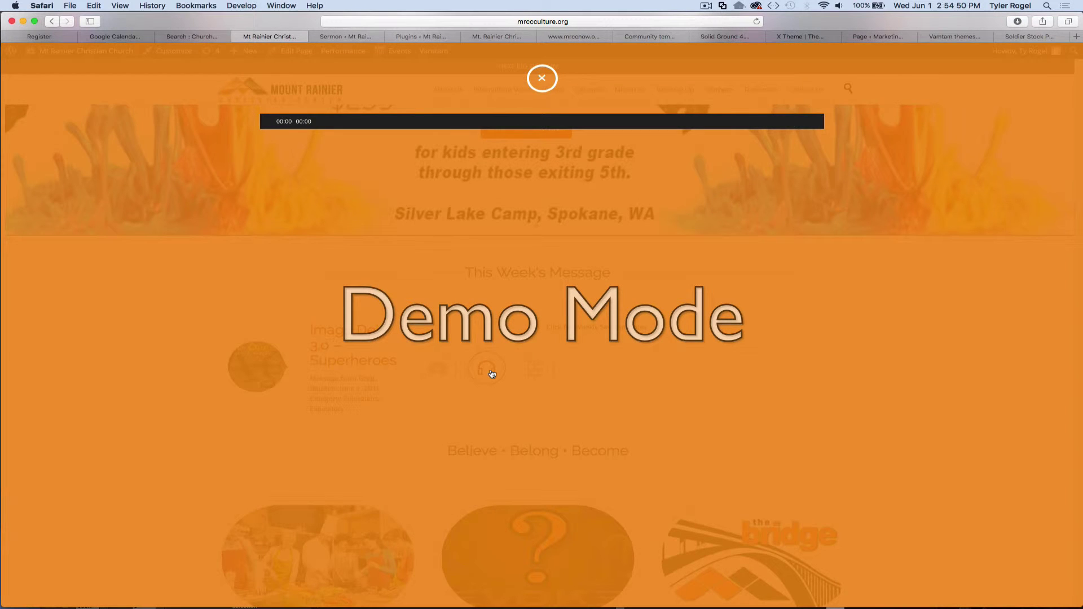
left_click(537, 79)
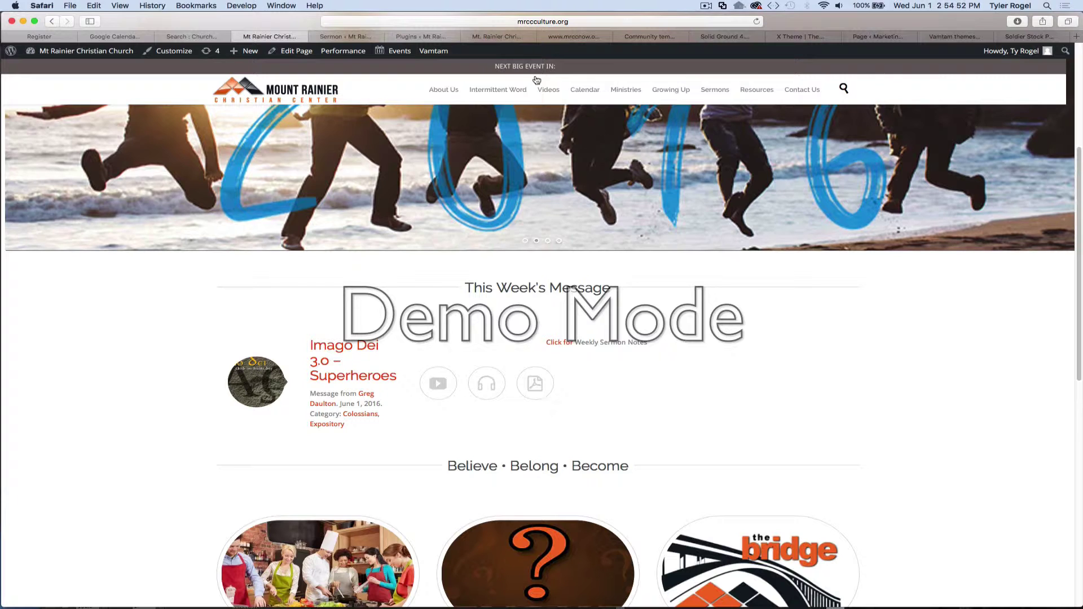
Open the sermon notes PDF, close its tab, and go back to the Home page editor.
left_click(539, 389)
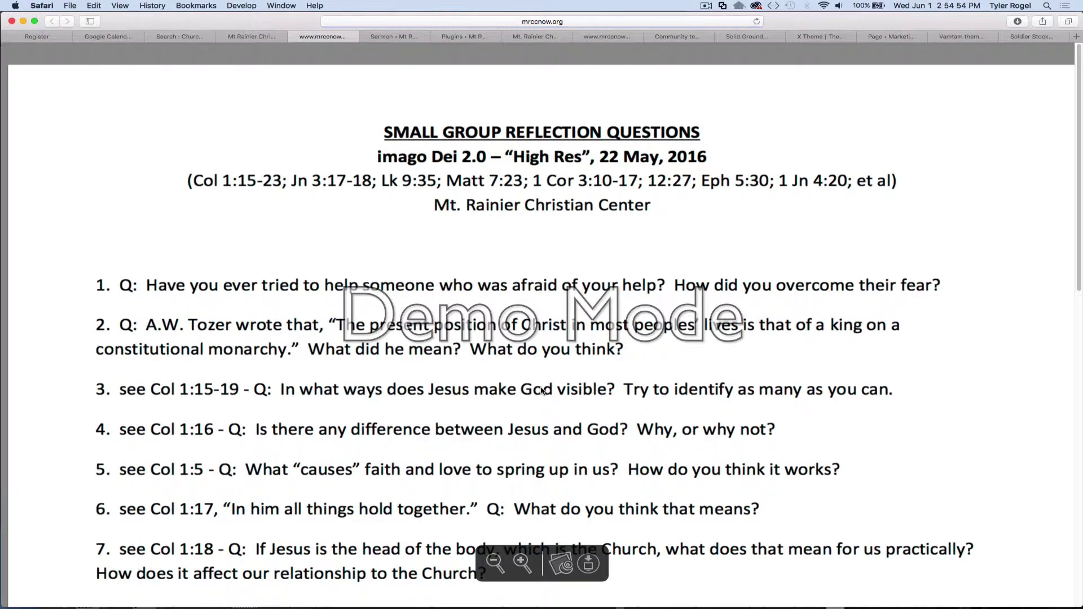
left_click(254, 38)
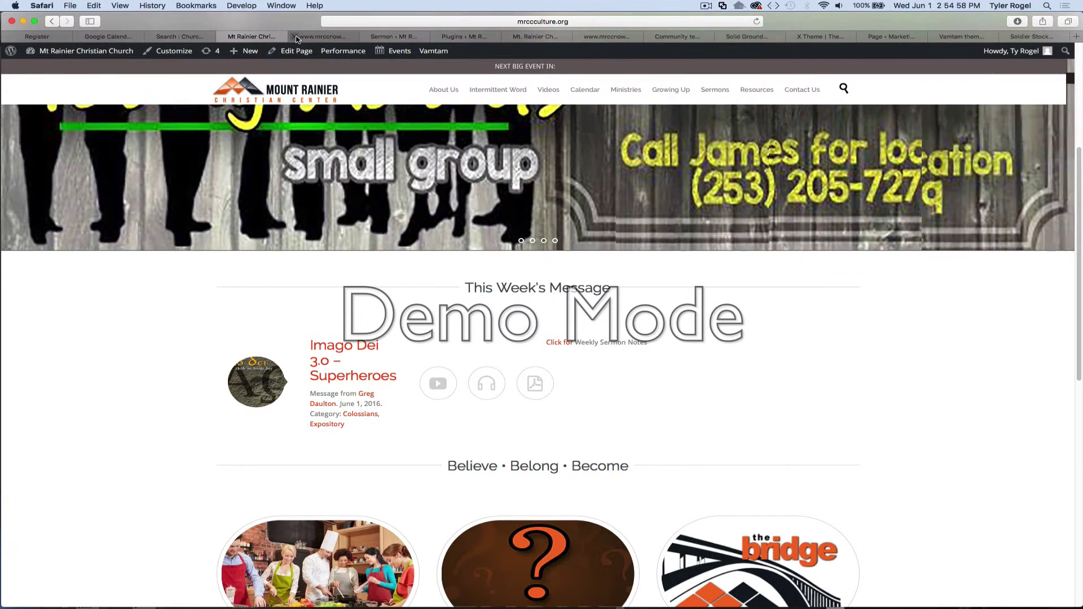
left_click(295, 37)
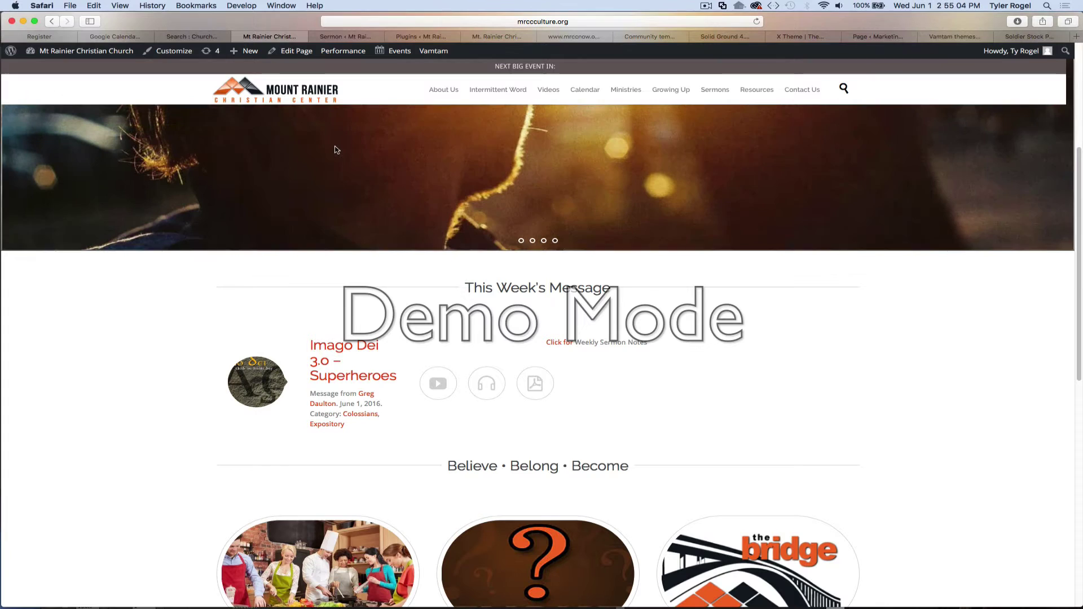
left_click(295, 54)
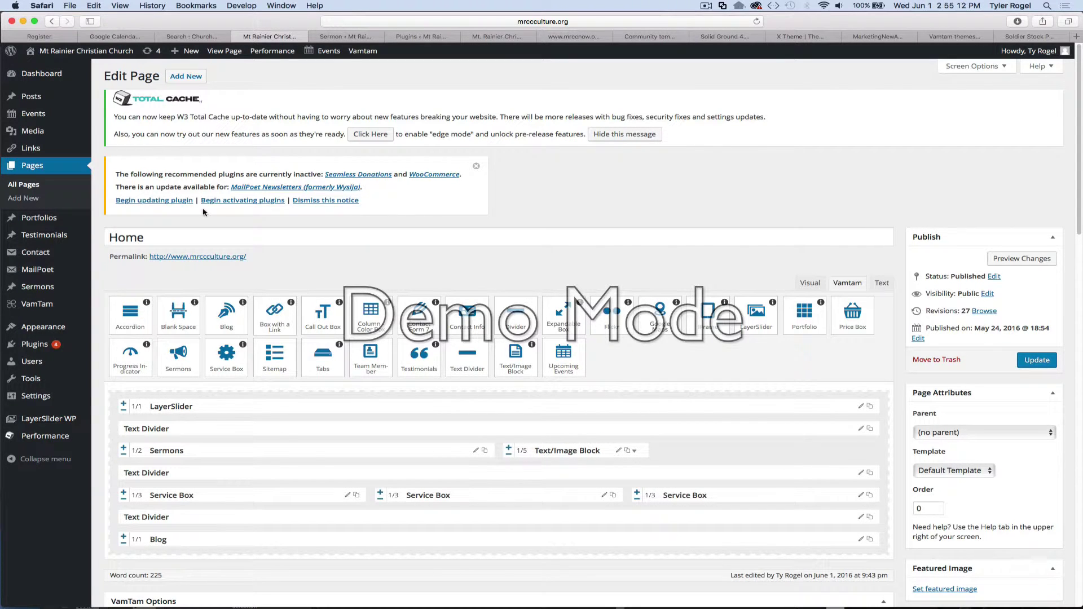
Open the Home front page for editing from All Pages.
left_click(27, 168)
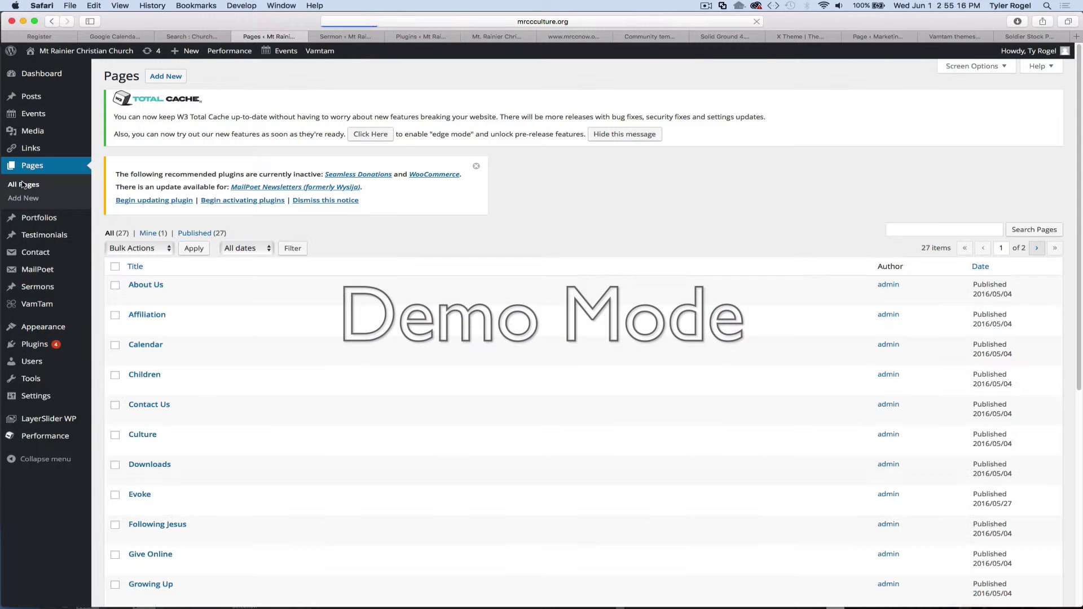
scroll(214, 381, "down", 6)
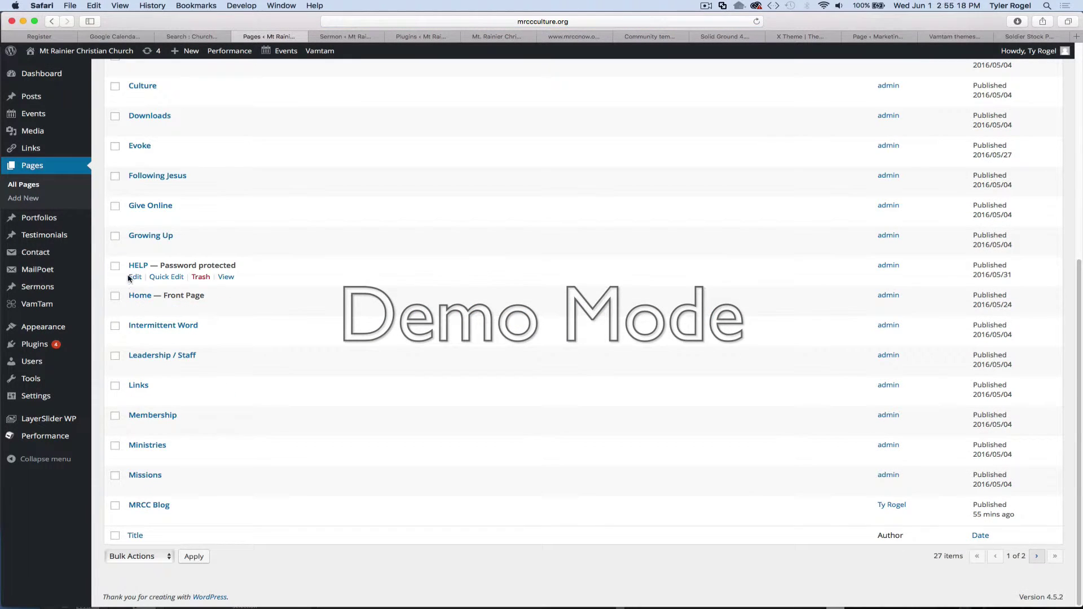
left_click(140, 297)
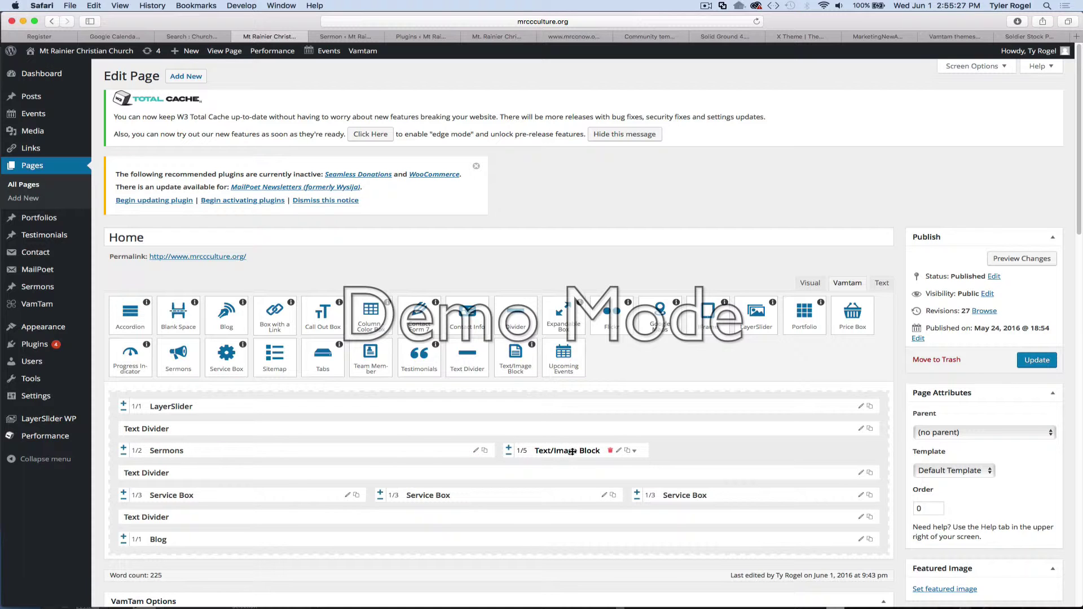
Delete the Text/Image Block, widen Sermons to 3/4, and update the Home page.
left_click(610, 451)
left_click(645, 325)
left_click(124, 449)
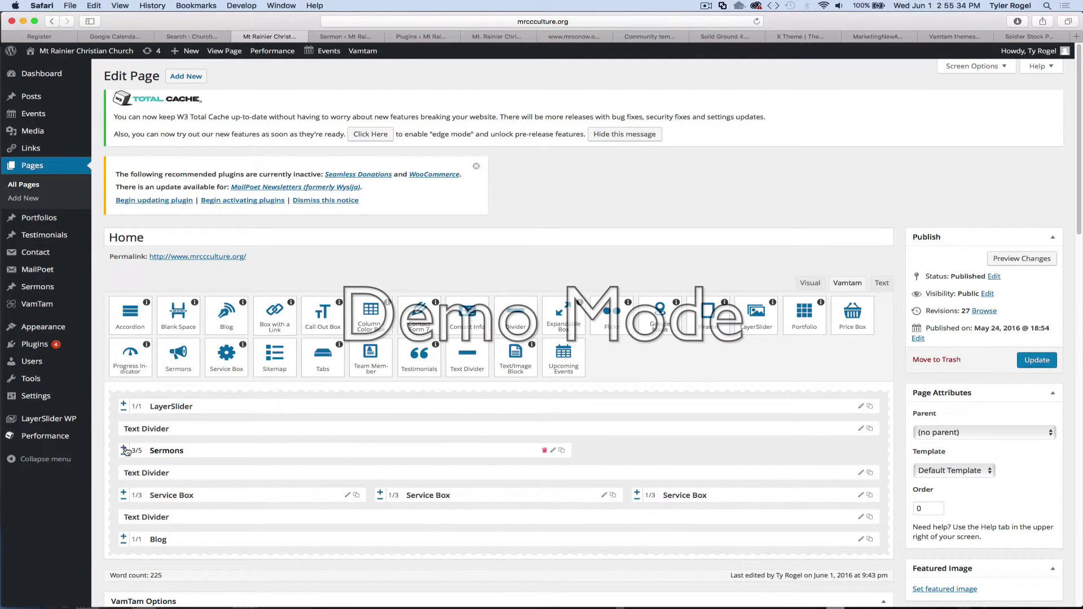
left_click(124, 449)
left_click(125, 449)
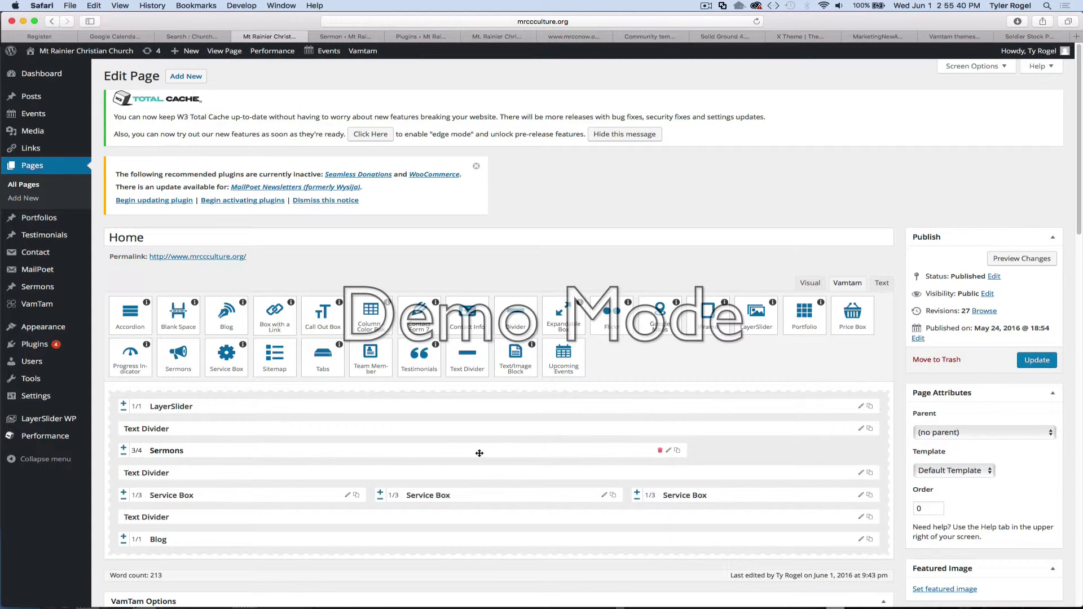
left_click(1045, 362)
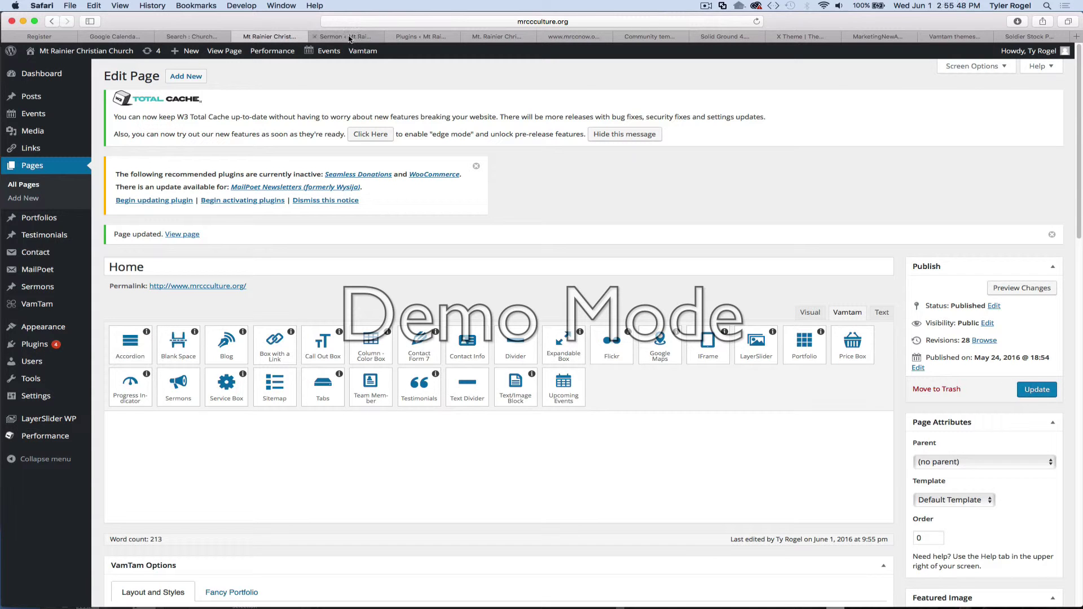
Visit the live homepage from the sermon tab and scroll to the 'Imago Dei 3.0 – Superheroes' message.
left_click(317, 36)
left_click(185, 37)
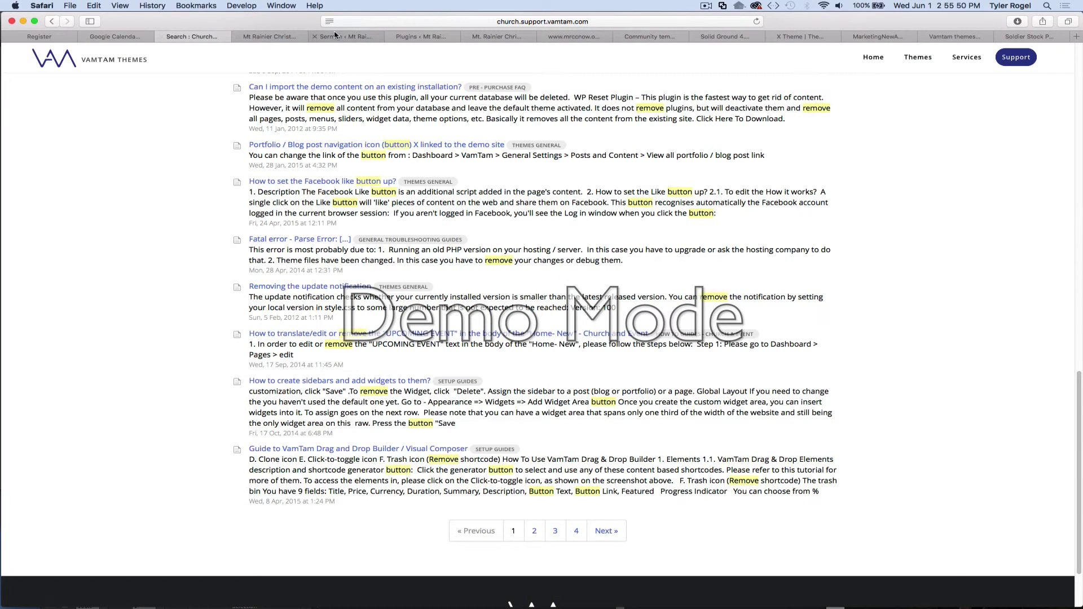
left_click(338, 37)
mouse_move(69, 50)
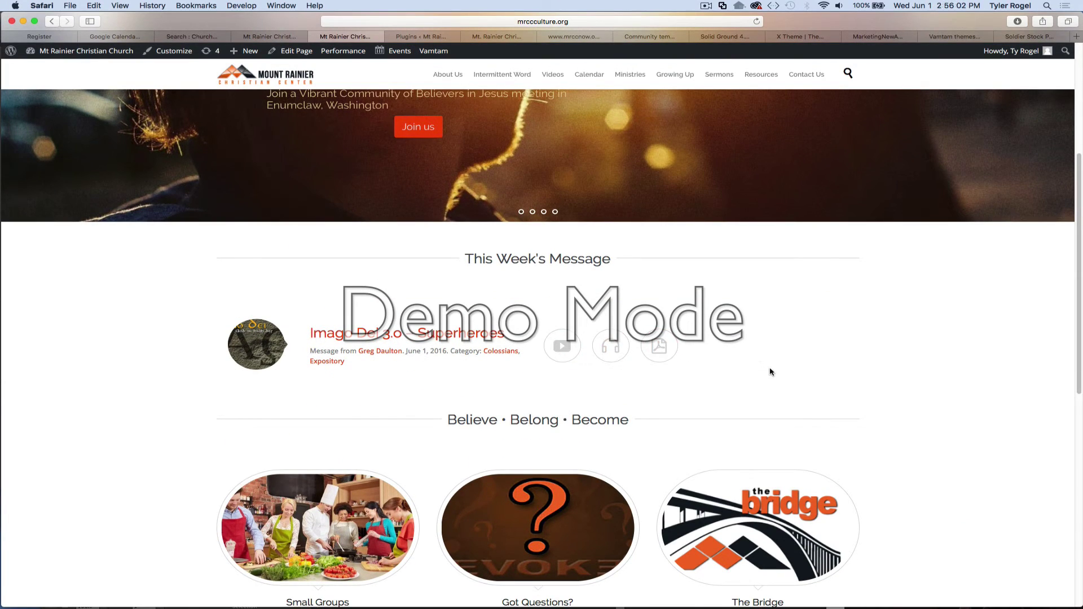
scroll(771, 372, "down", 7)
scroll(771, 372, "down", 2)
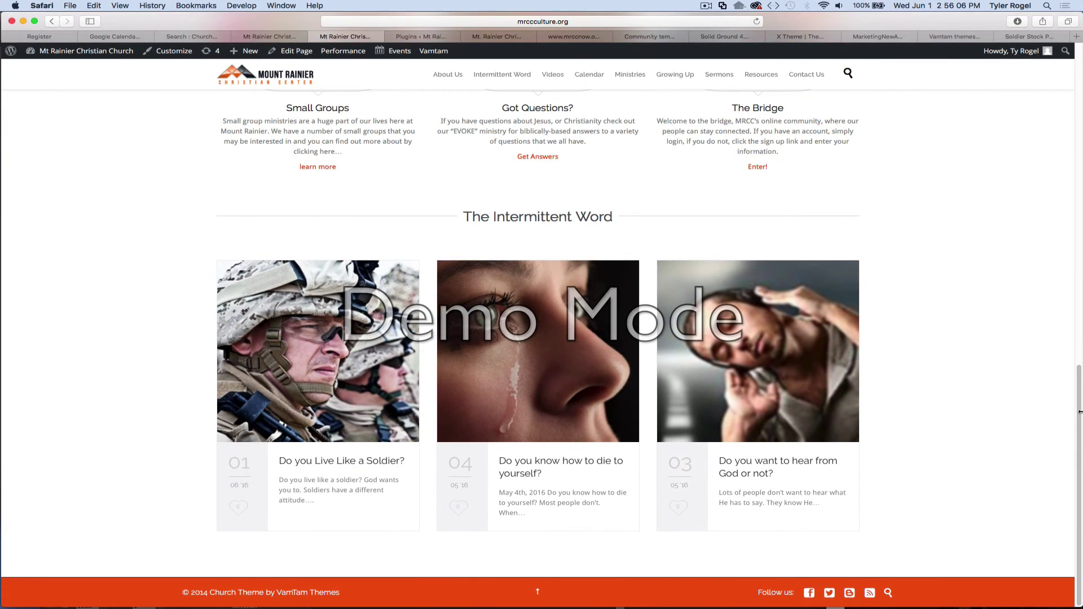
scroll(1063, 153, "up", 9)
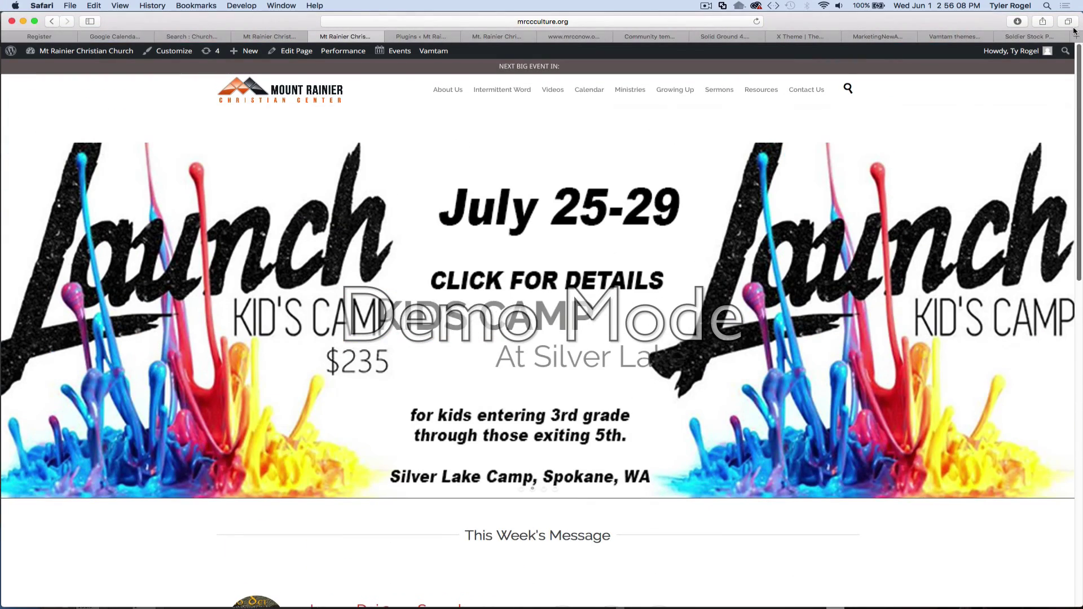